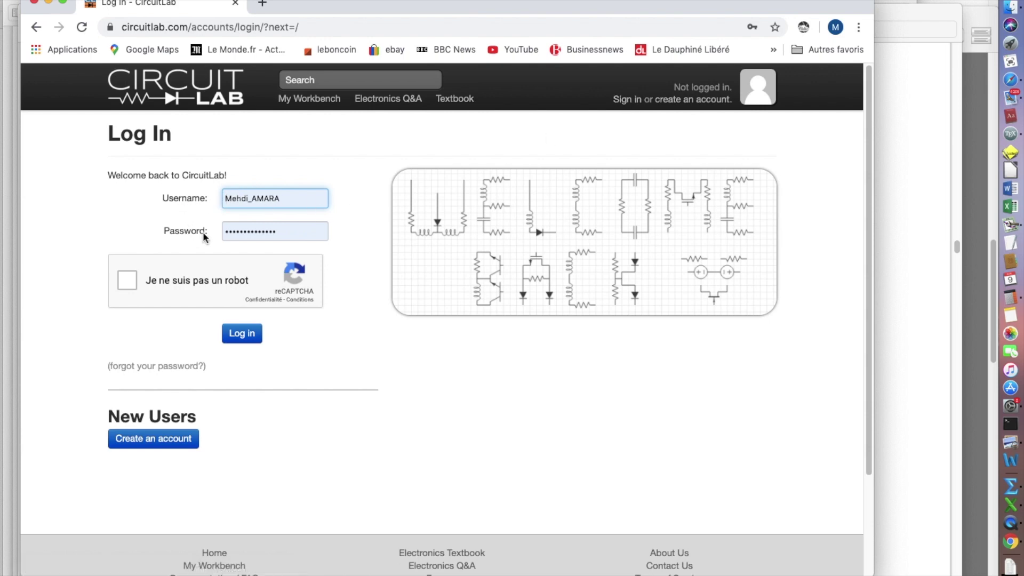
Complete the not-a-robot check and log in with the prefilled account details.
click(127, 280)
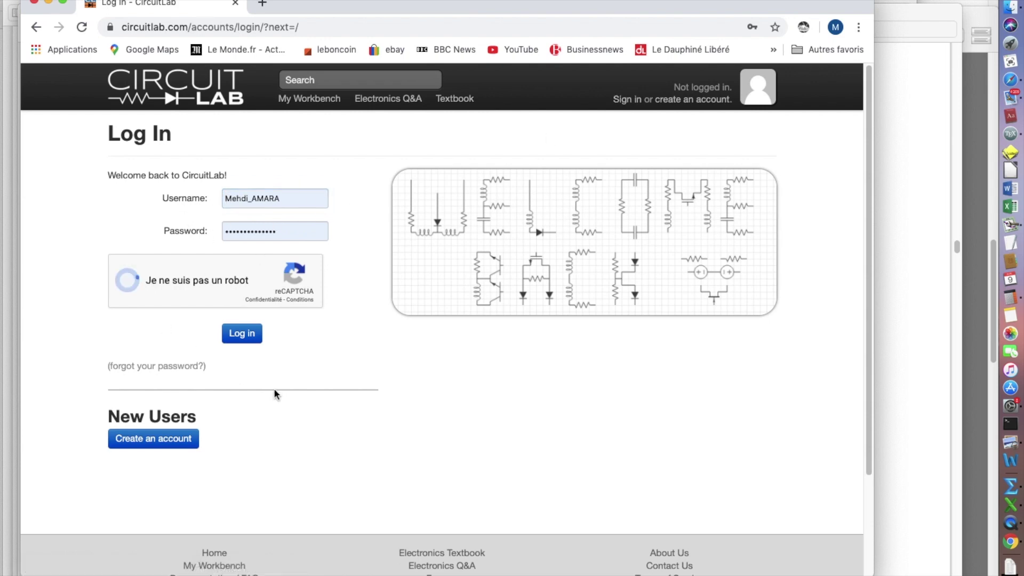
click(241, 336)
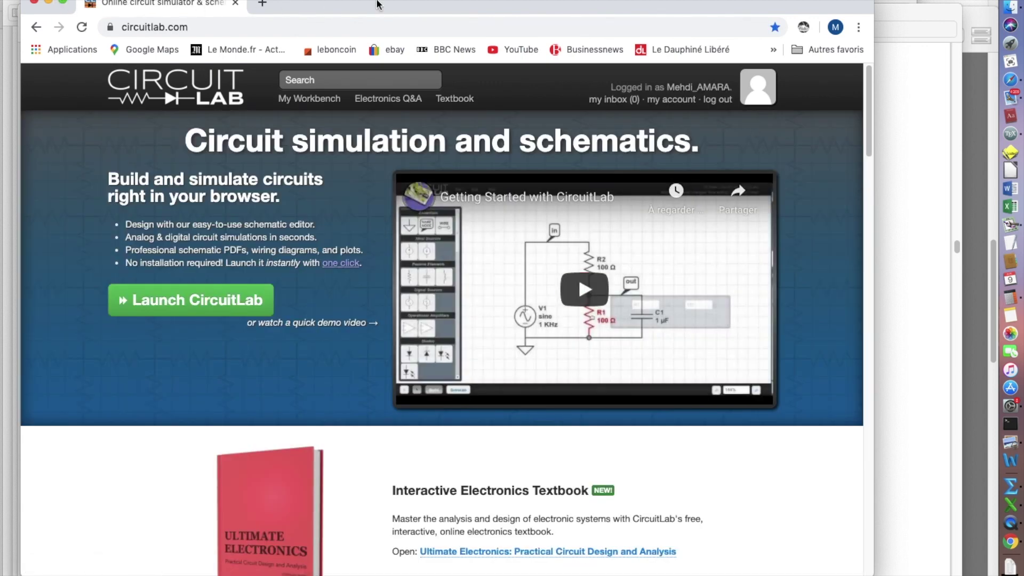
Widen the browser window and launch the CircuitLab schematic editor from the home page.
drag(390, 7, 372, 22)
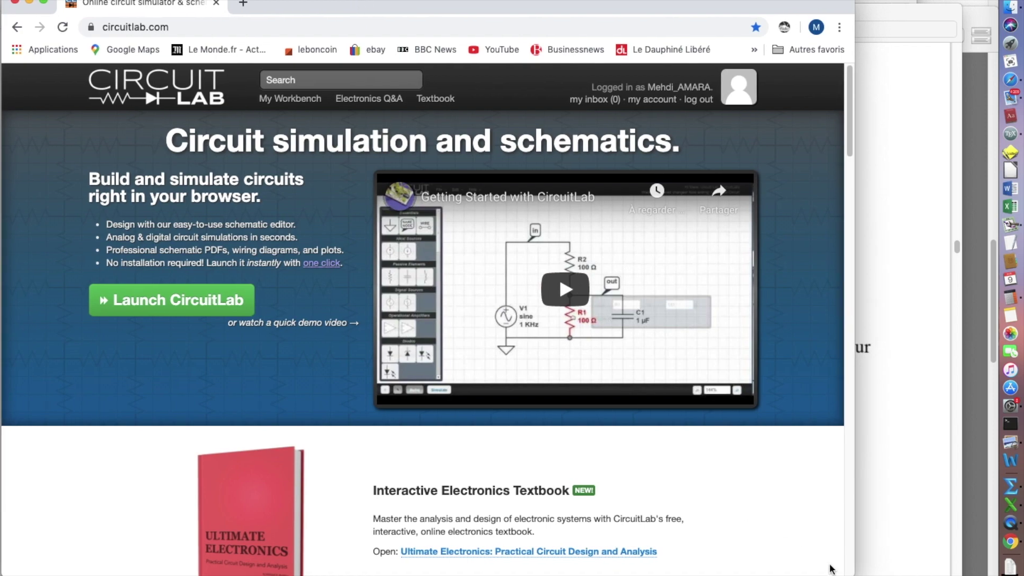
drag(852, 572, 948, 573)
scroll(469, 320, down, 6)
scroll(685, 411, down, 3)
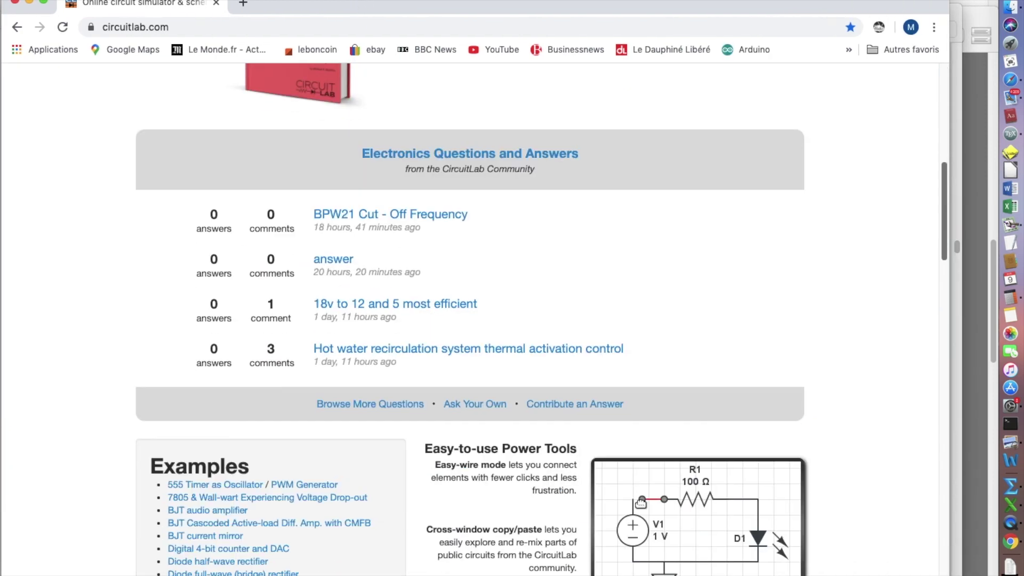
scroll(686, 411, up, 10)
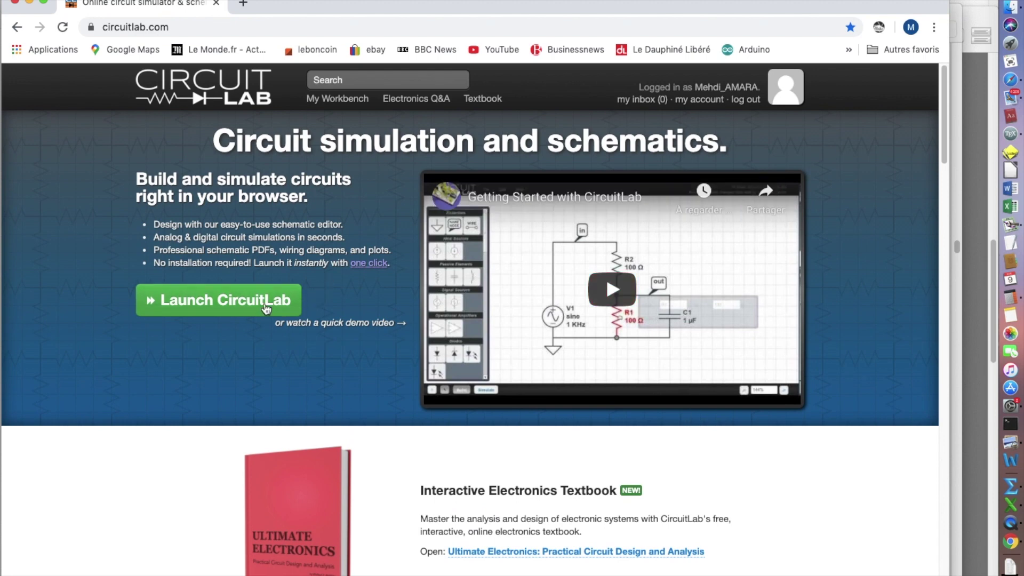
click(208, 303)
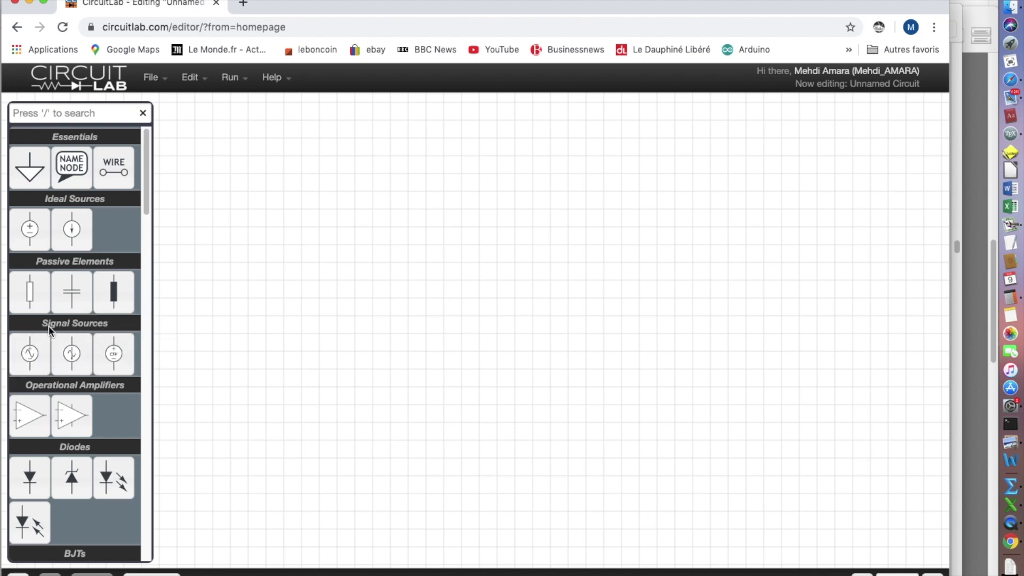
Place a sine voltage source on the empty schematic and an inductor above and to the right of it.
click(30, 360)
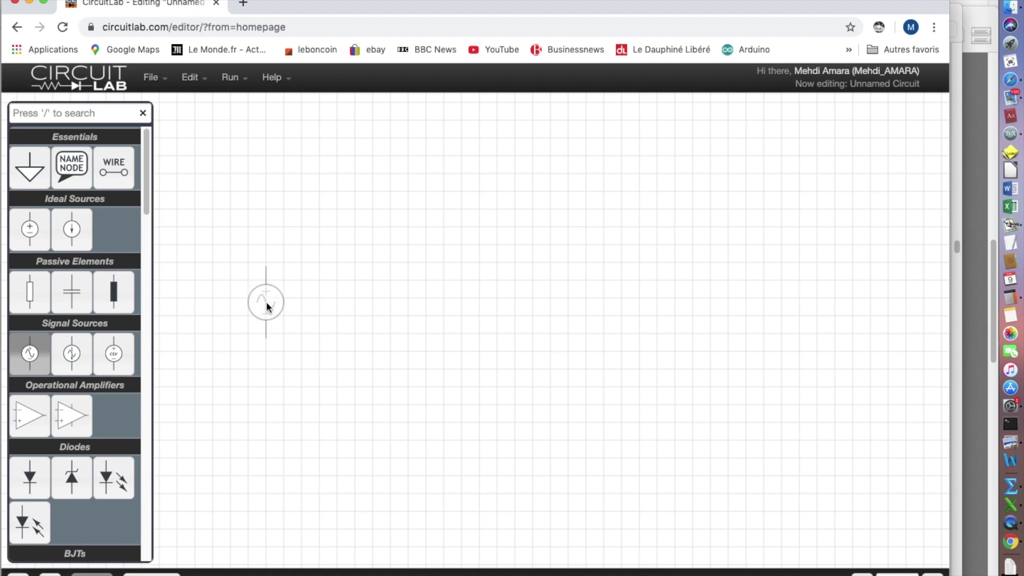
click(267, 297)
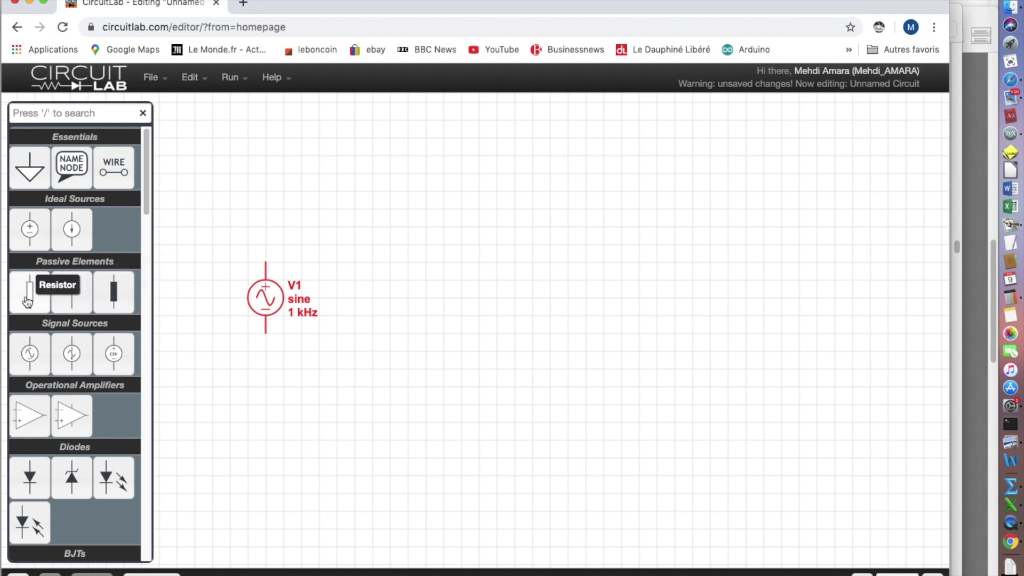
click(113, 297)
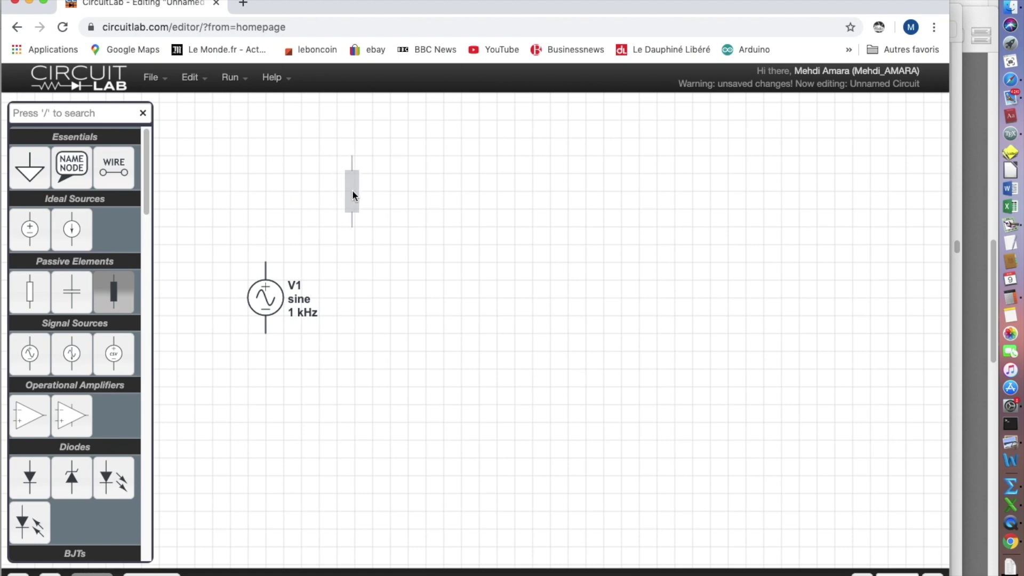
click(372, 201)
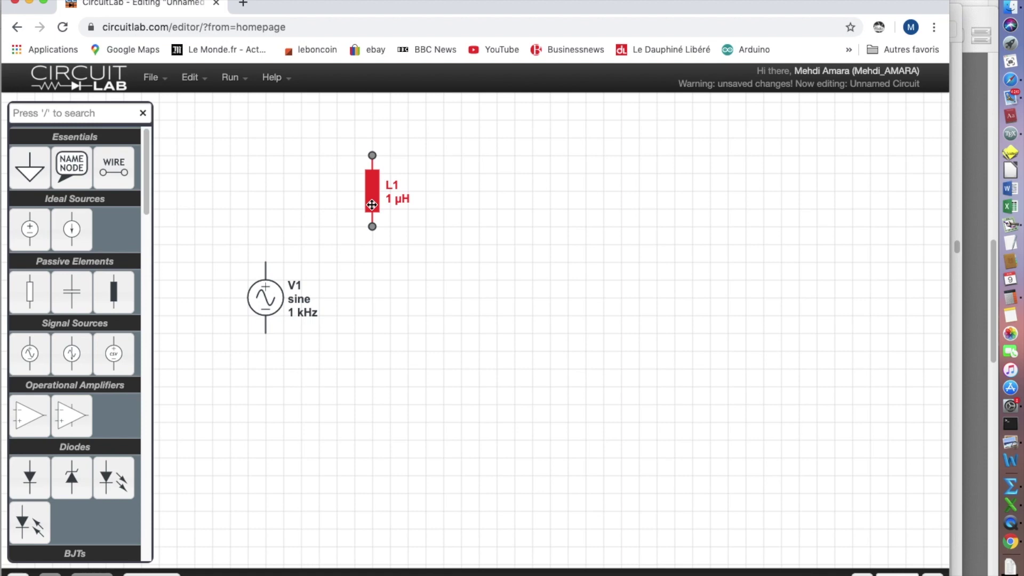
Rotate the inductor to horizontal, move it closer to the source, and wire its left end to the source's upper terminal.
key(r)
drag(378, 192, 343, 209)
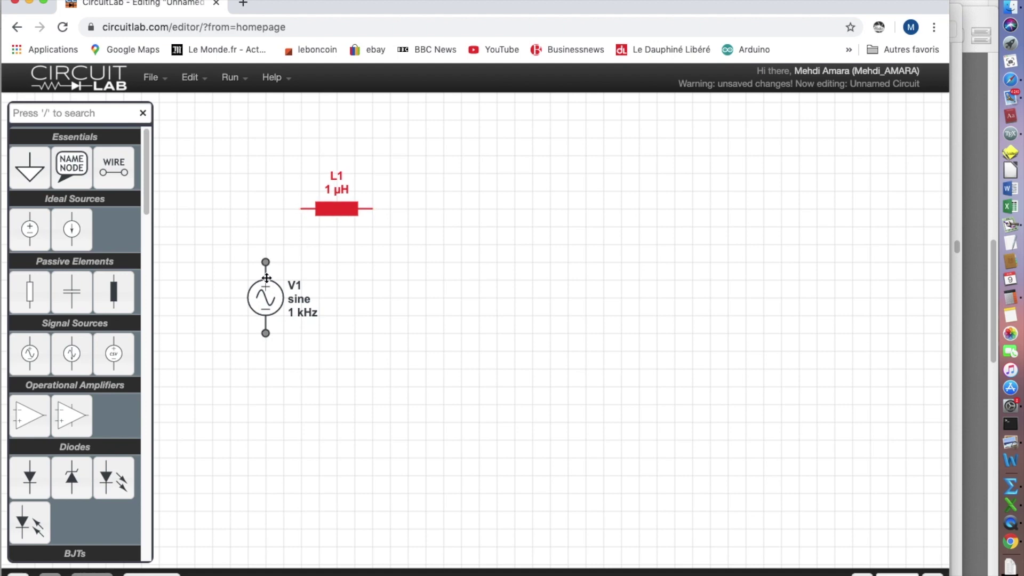
mouse_move(266, 263)
mouse_down()
mouse_move(265, 208)
mouse_move(310, 208)
mouse_up()
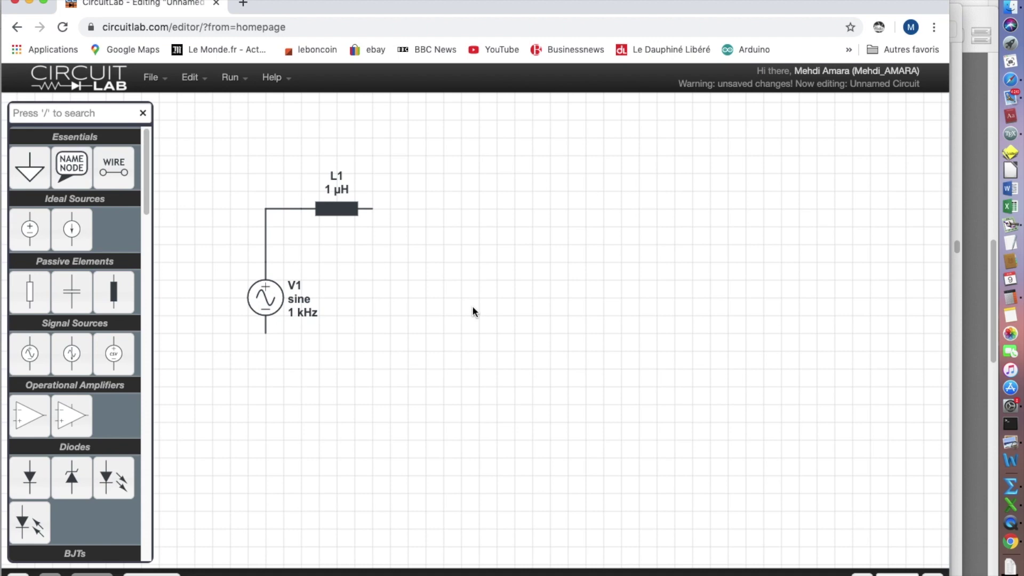
Rename the inductor L and set its display type to US.
click(334, 208)
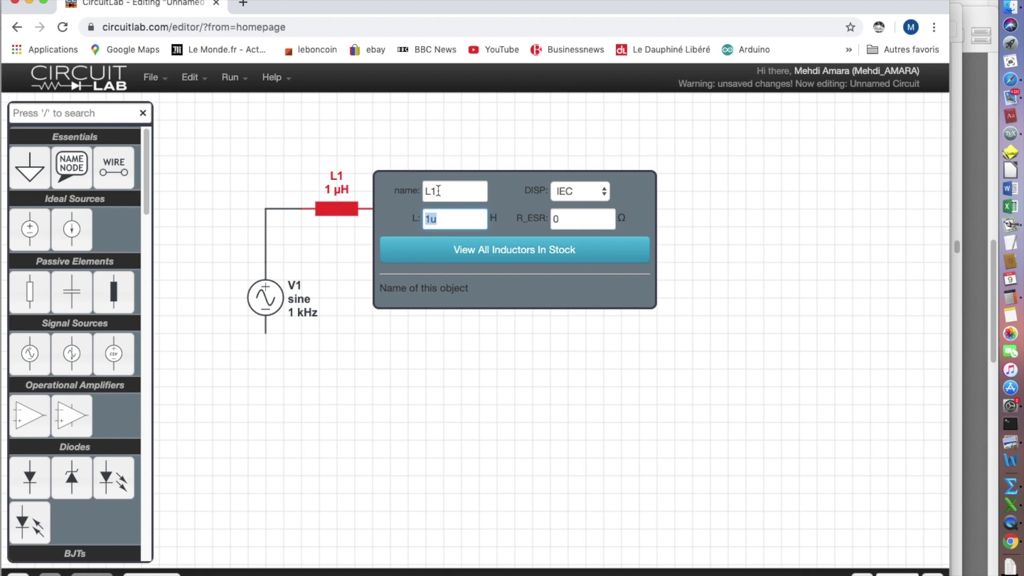
drag(440, 191, 421, 190)
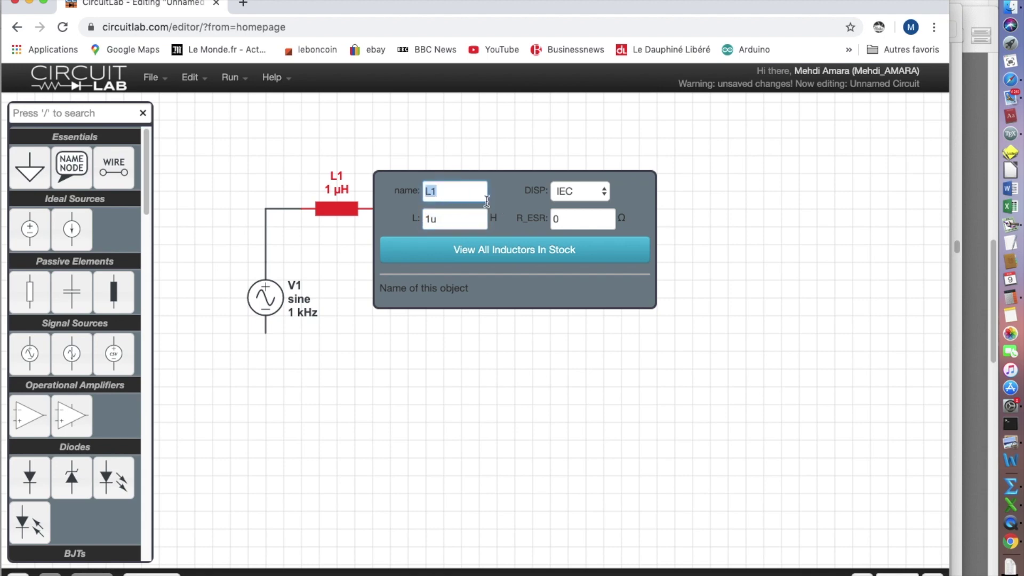
drag(442, 191, 432, 191)
key(BackSpace)
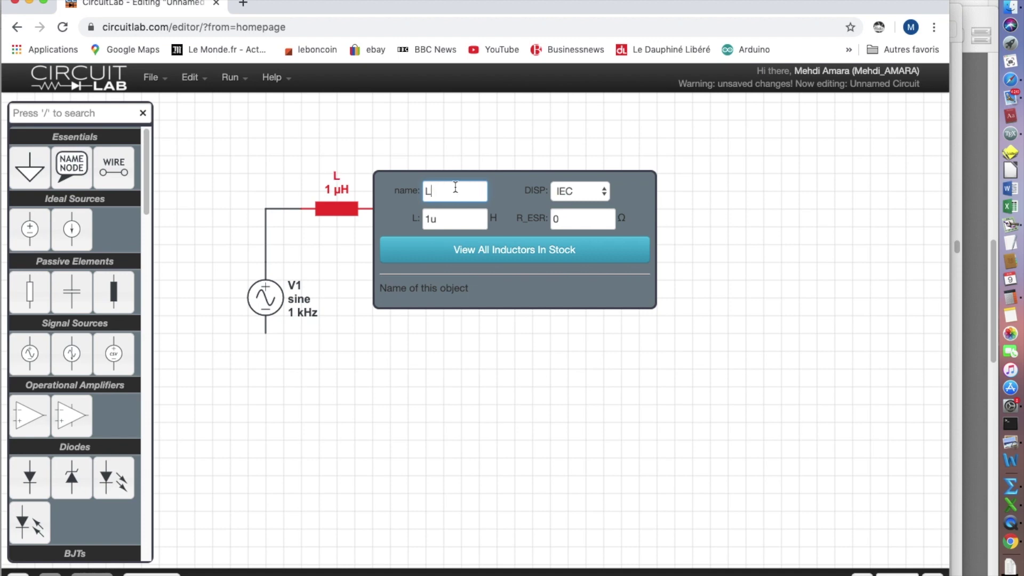
click(590, 193)
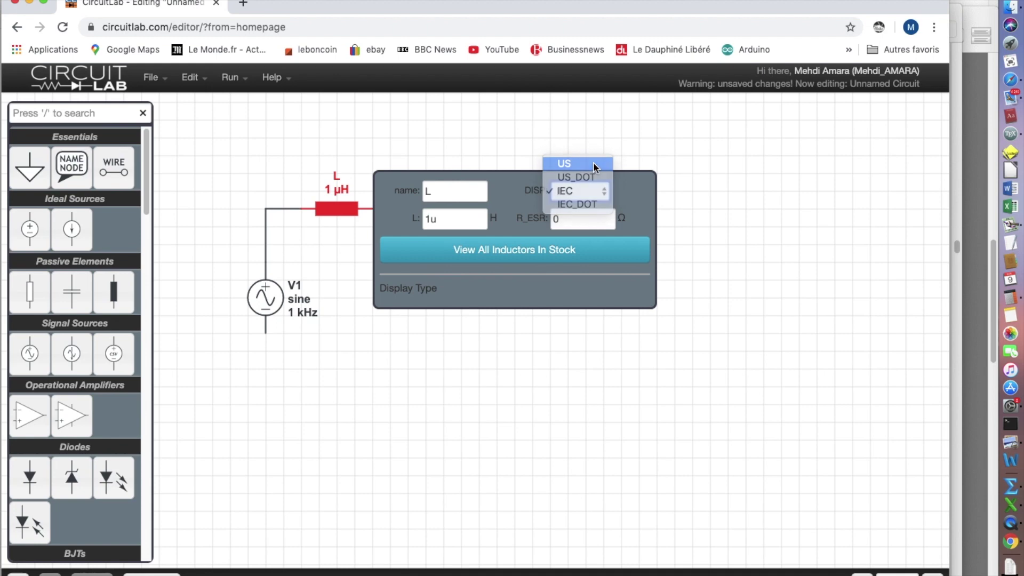
click(594, 164)
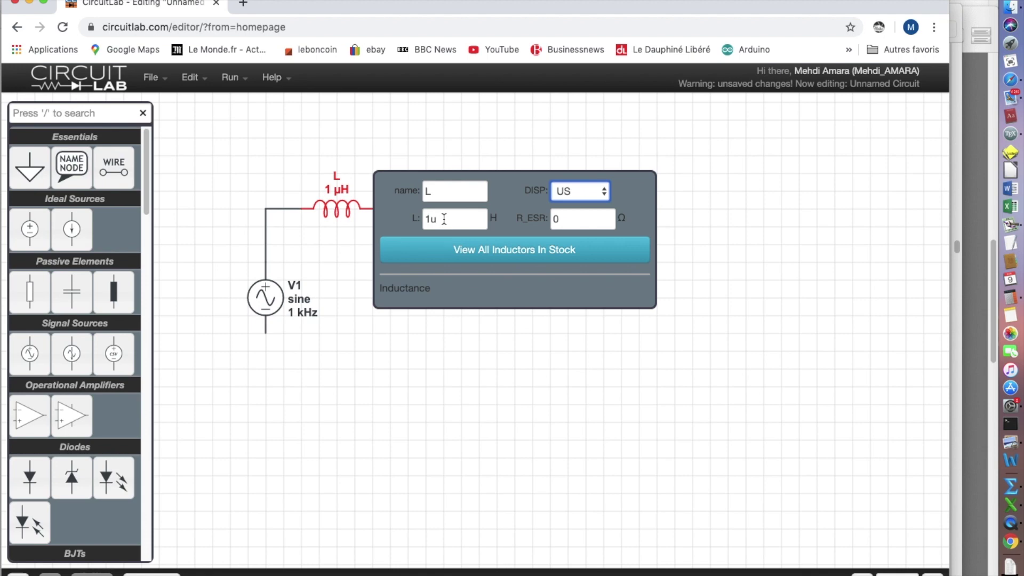
Set the inductor's inductance to 0.72 H and its equivalent series resistance to 13 Ω.
drag(444, 219, 426, 219)
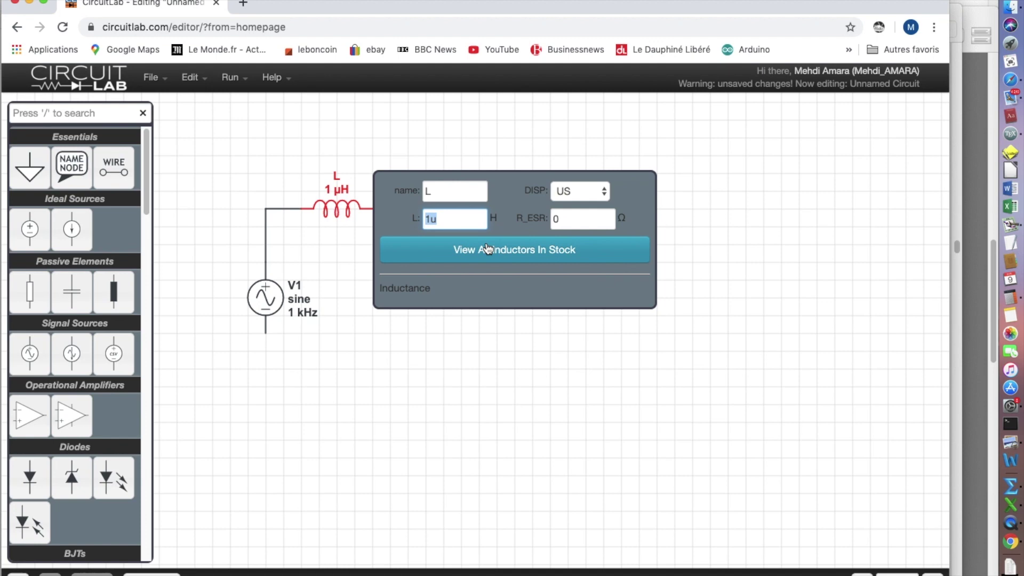
text(0.72)
click(560, 221)
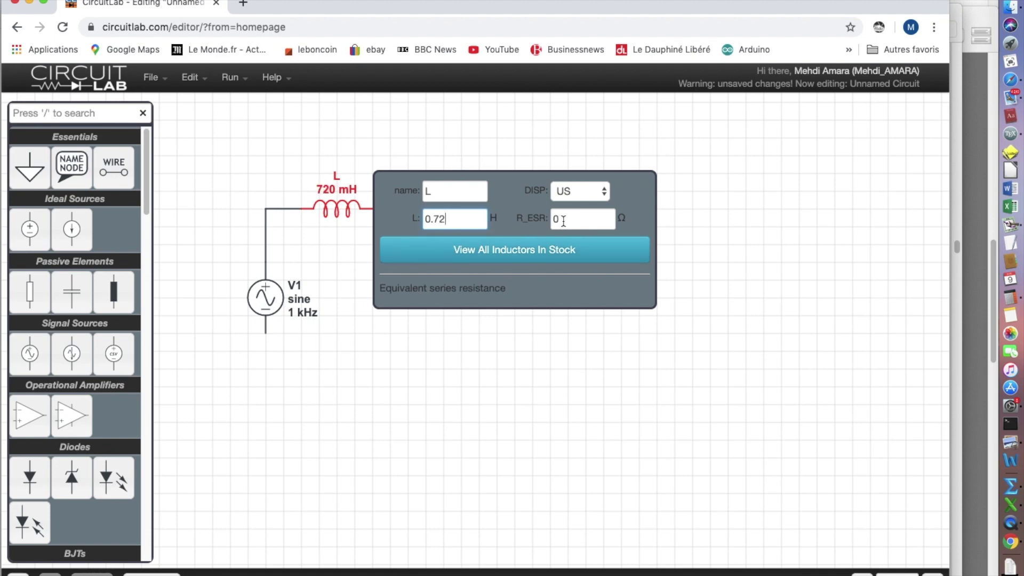
double_click(555, 220)
text(13)
key(Return)
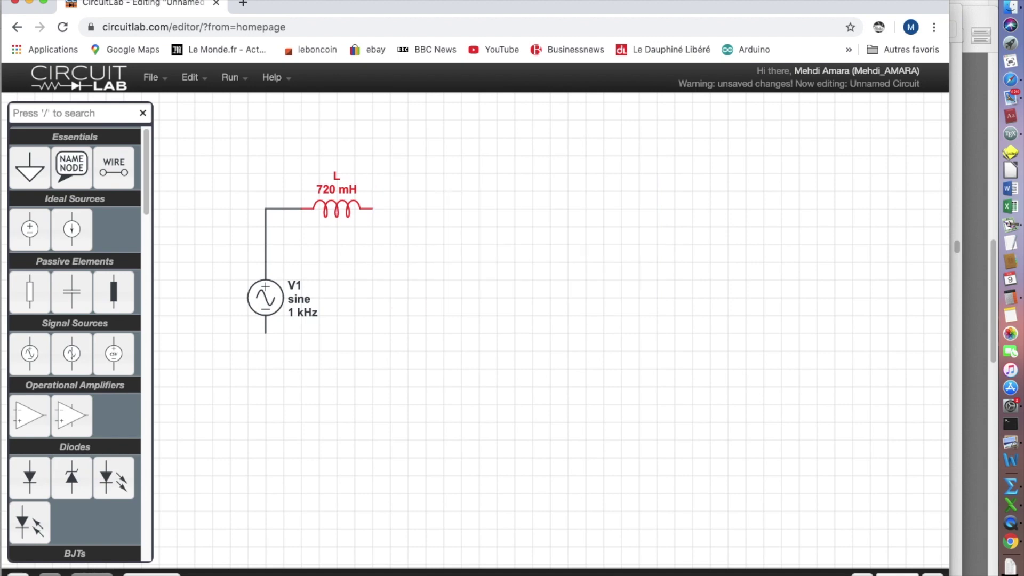
Rename the sine voltage source GBF and set its amplitude to 3 V.
click(276, 301)
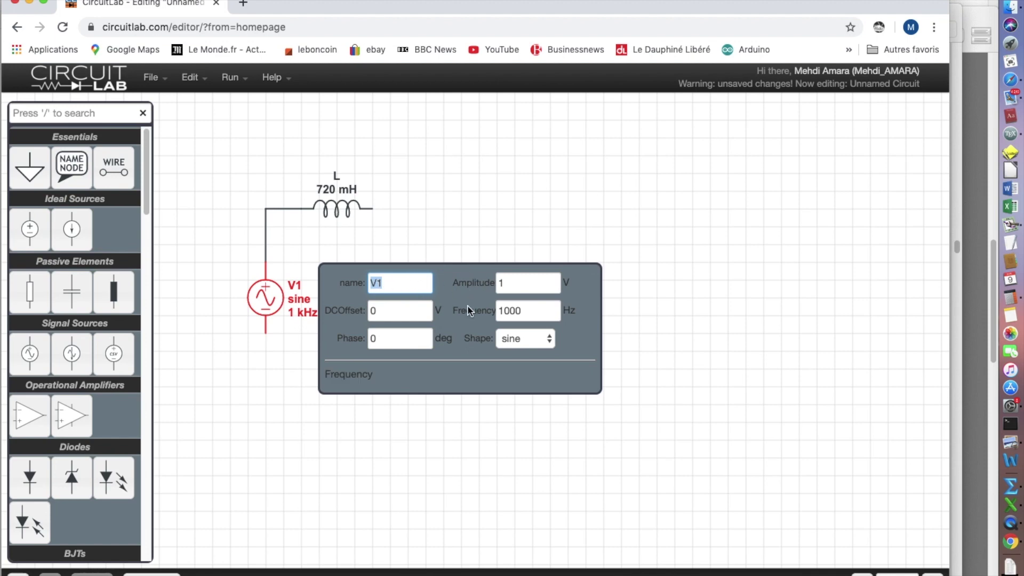
click(392, 282)
drag(392, 282, 365, 285)
text(GBF)
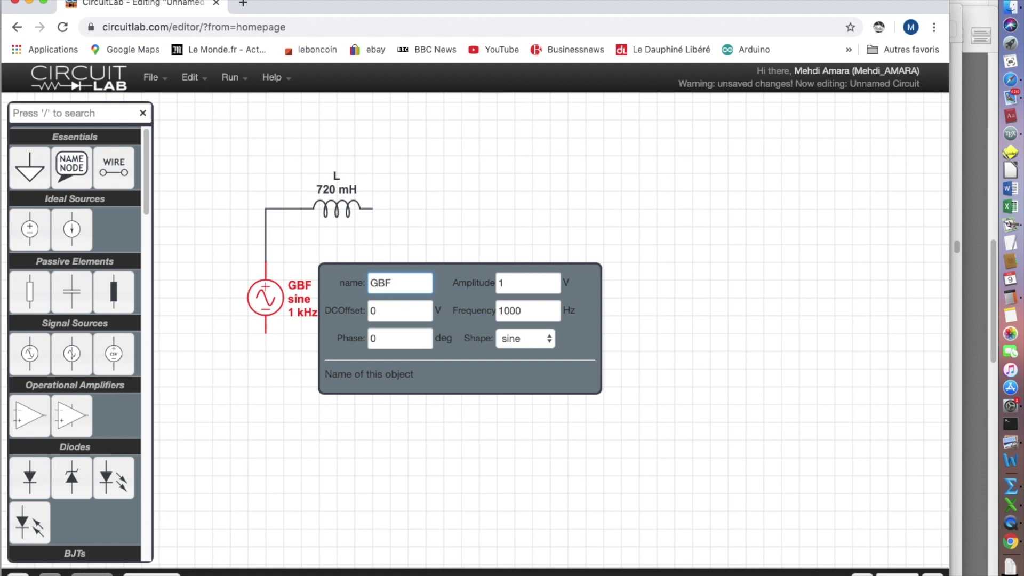
click(506, 283)
drag(506, 283, 496, 284)
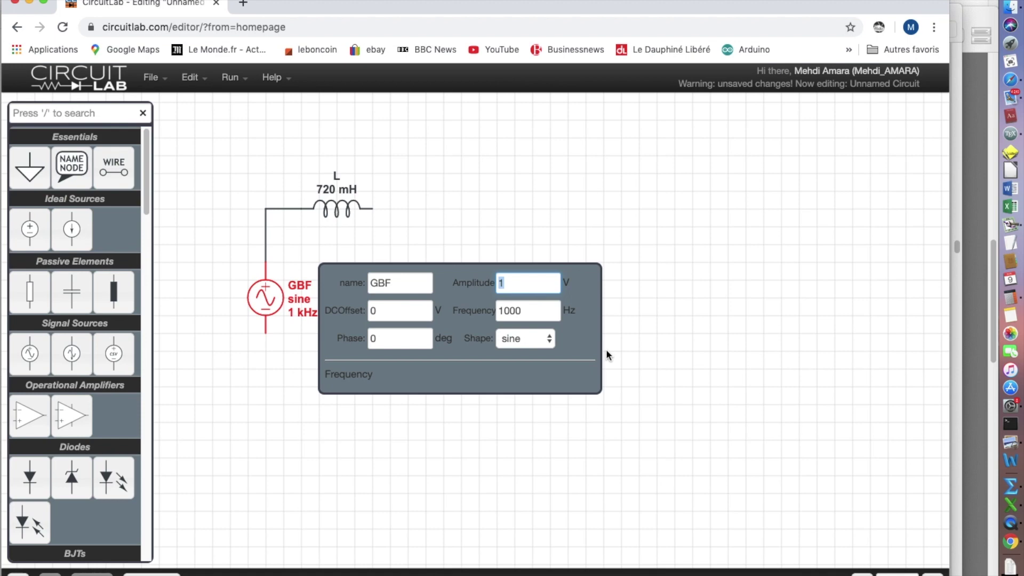
text(3)
Set the GBF source's frequency to 400 Hz and keep the sine wave shape.
double_click(523, 312)
text(400)
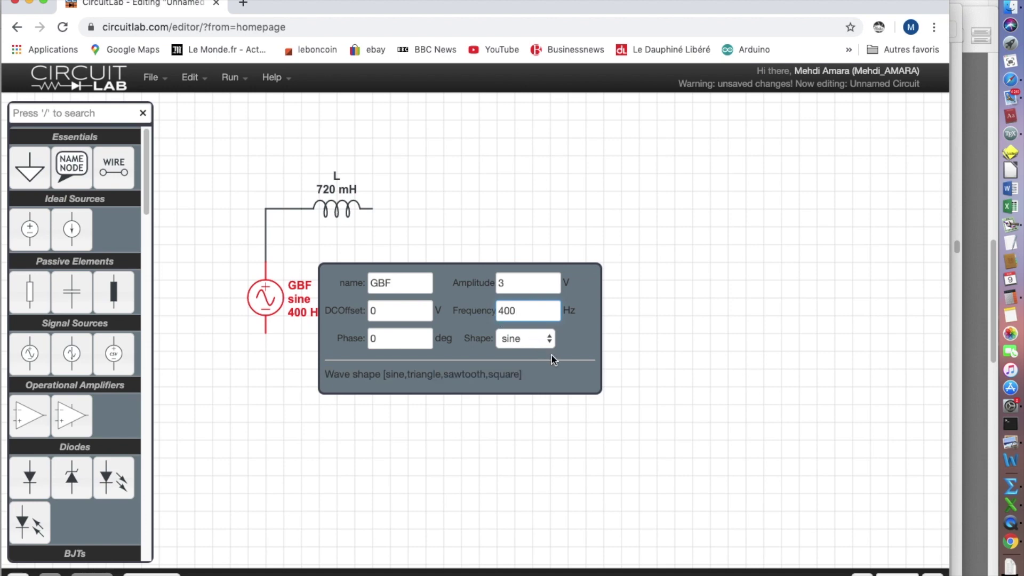
click(542, 339)
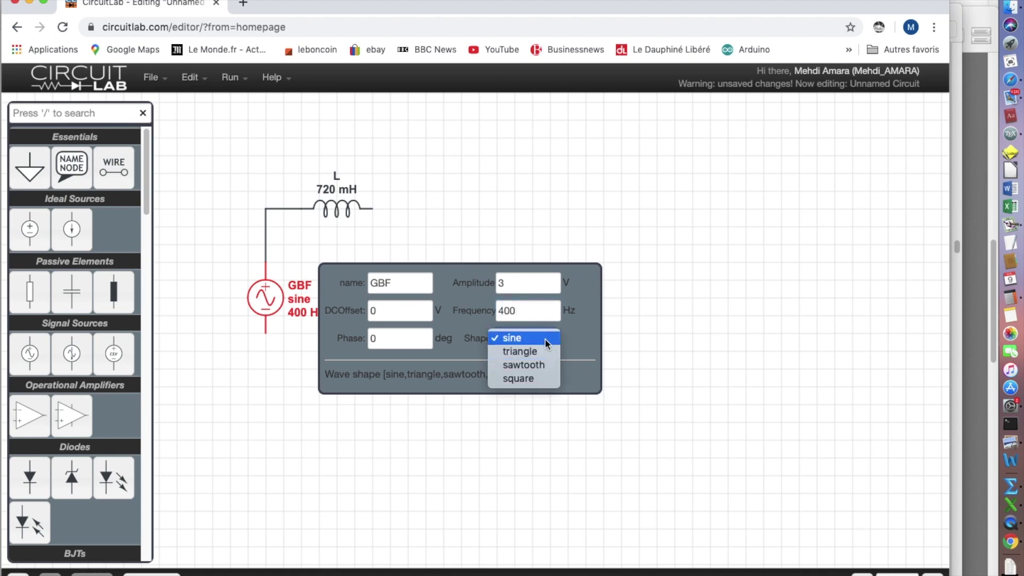
click(544, 337)
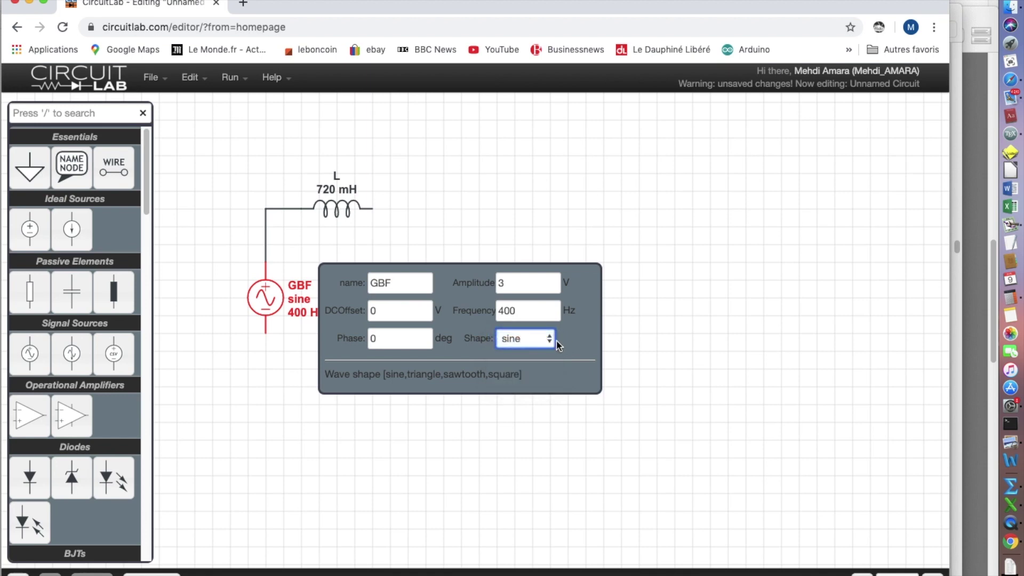
click(296, 357)
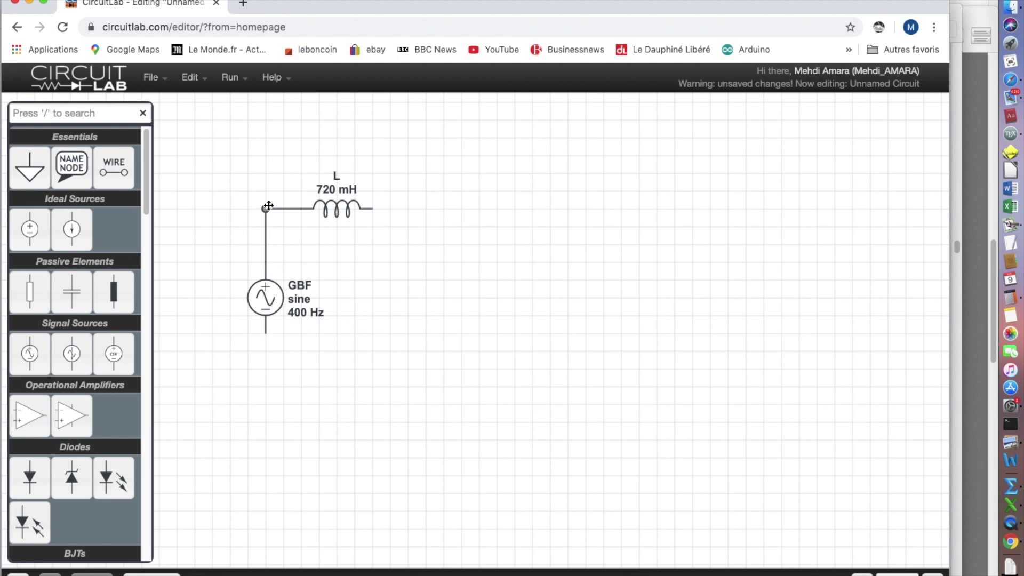
Place a capacitor to the right of the inductor and rotate it clockwise to horizontal.
click(71, 291)
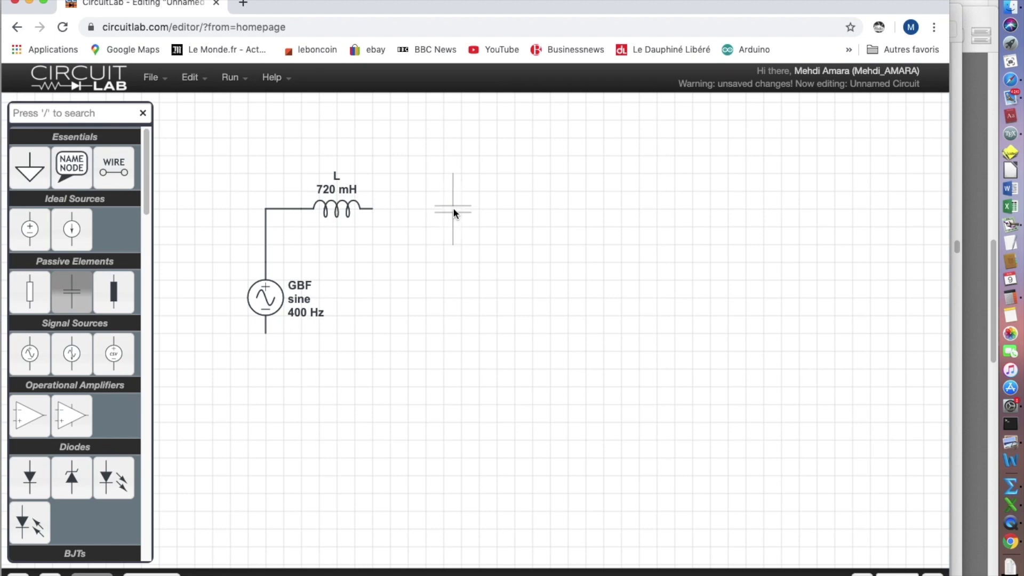
click(454, 212)
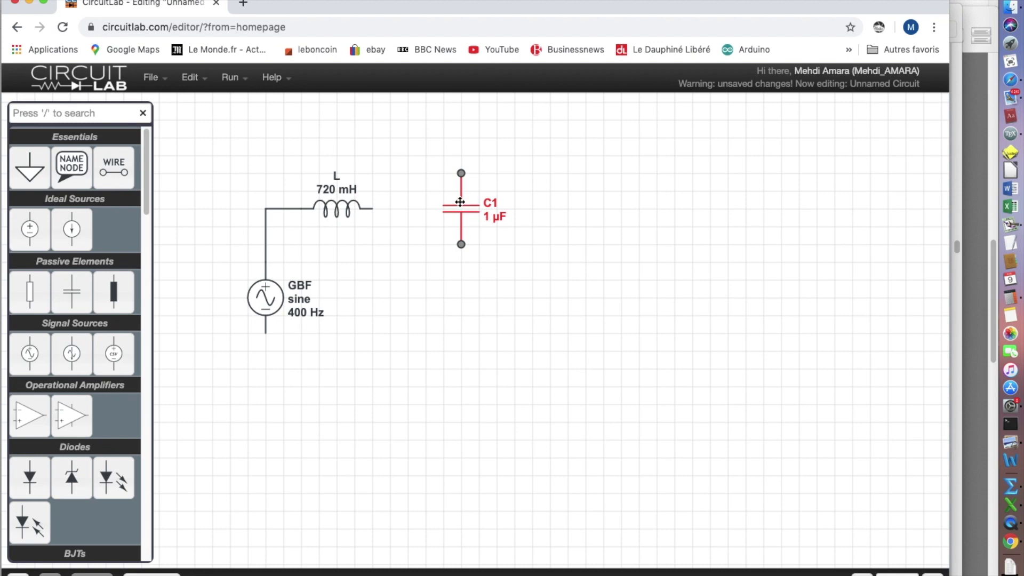
right_click(460, 203)
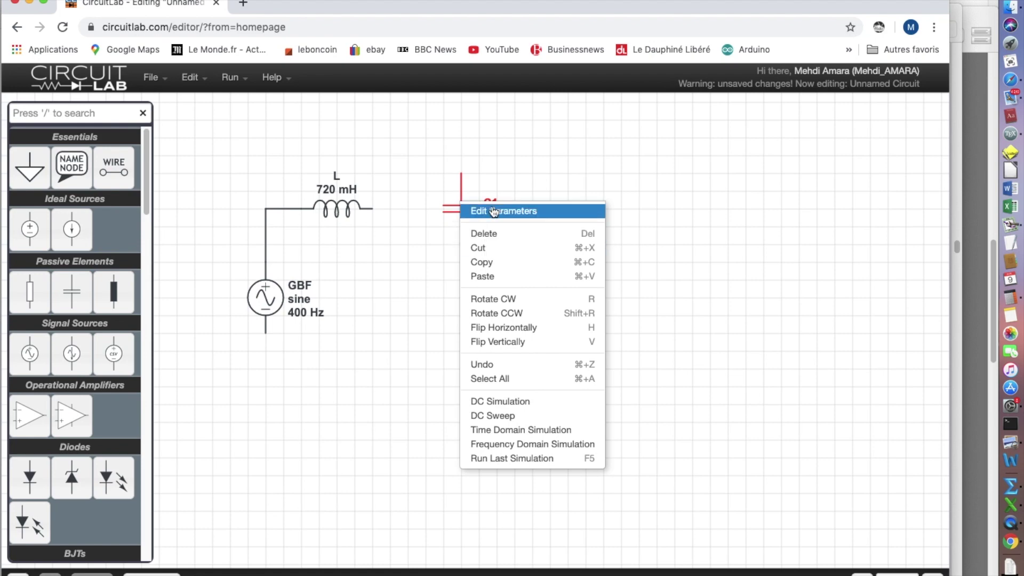
click(501, 302)
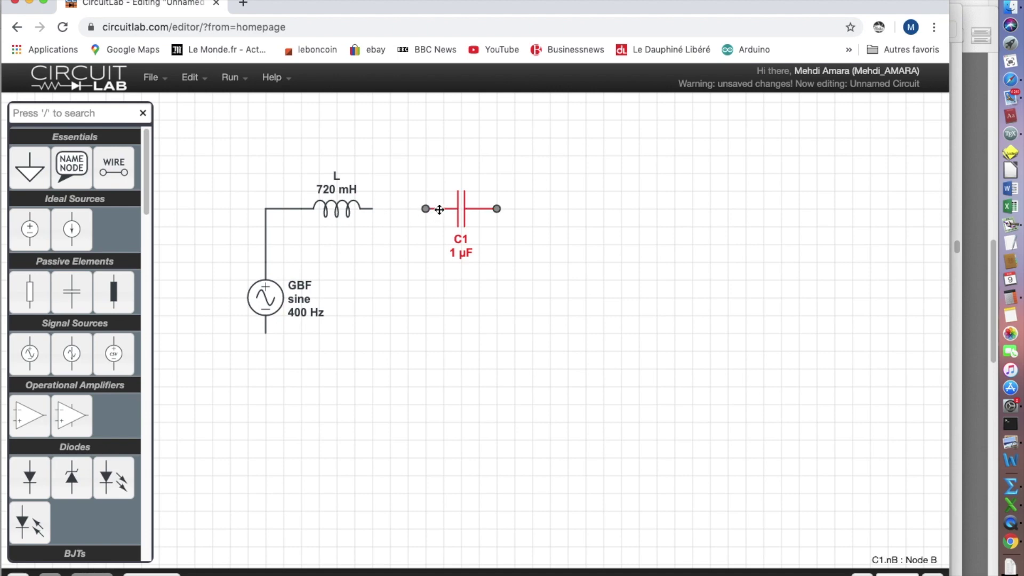
Flip the capacitor vertically and move it so its left terminal joins the inductor's right end.
right_click(462, 211)
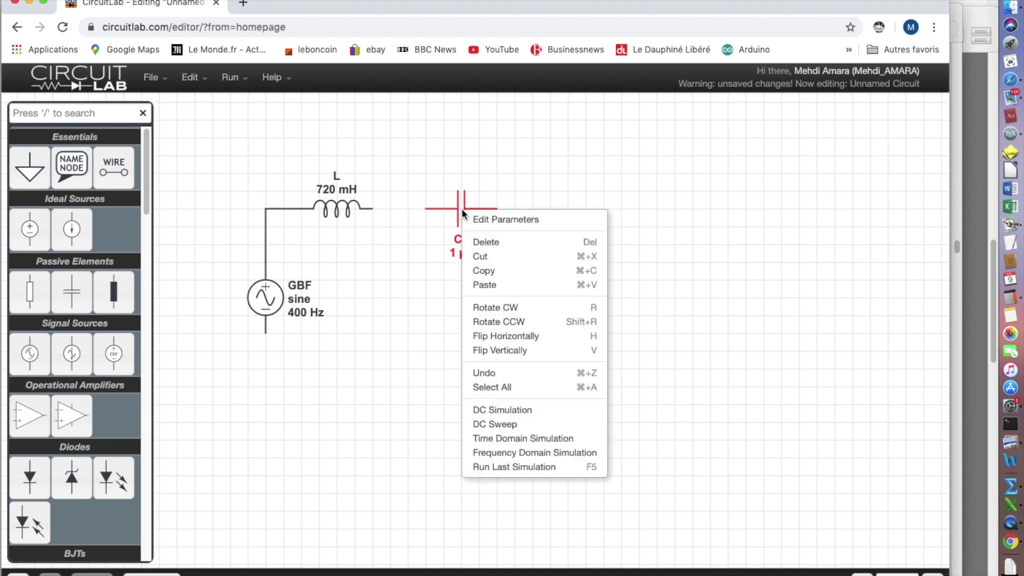
click(514, 359)
drag(457, 214, 410, 213)
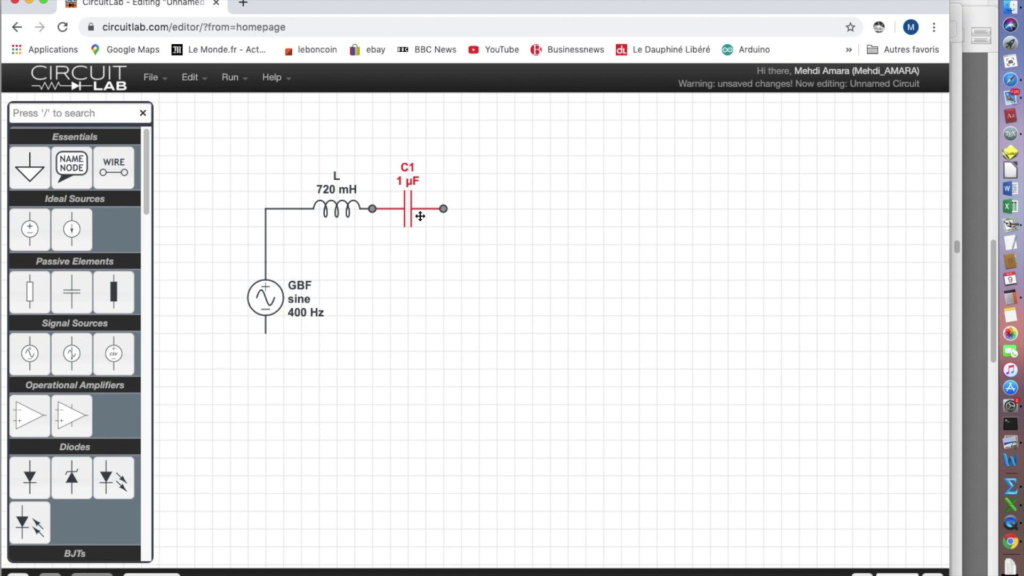
Extend a short wire from the capacitor's right terminal and place a vertical resistor below the wire's end.
drag(443, 208, 480, 208)
click(30, 298)
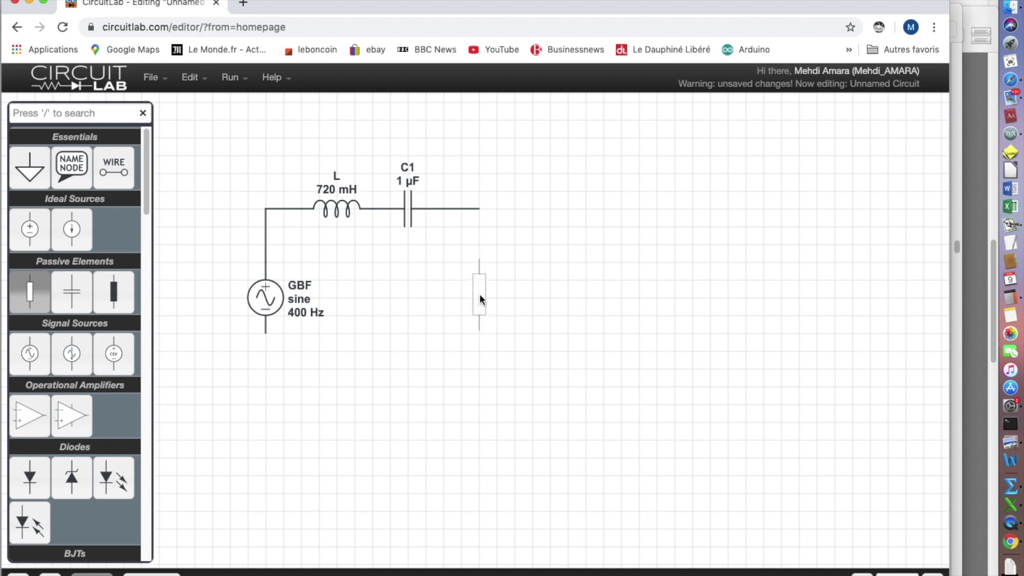
click(479, 297)
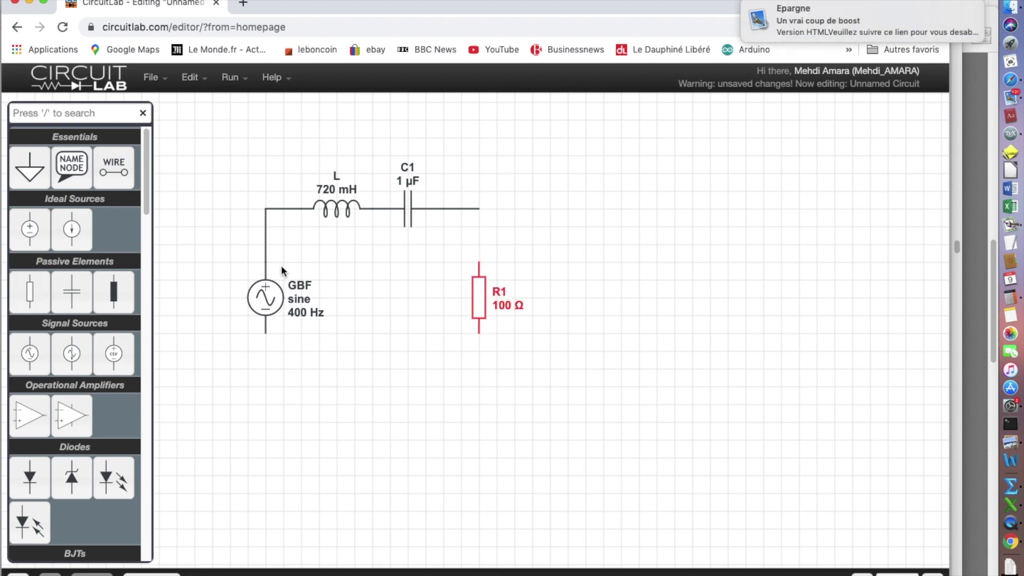
Wire the capacitor's free end down to the resistor's upper terminal, and close the loop from the source's lower terminal to the resistor's lower terminal.
drag(479, 210, 482, 264)
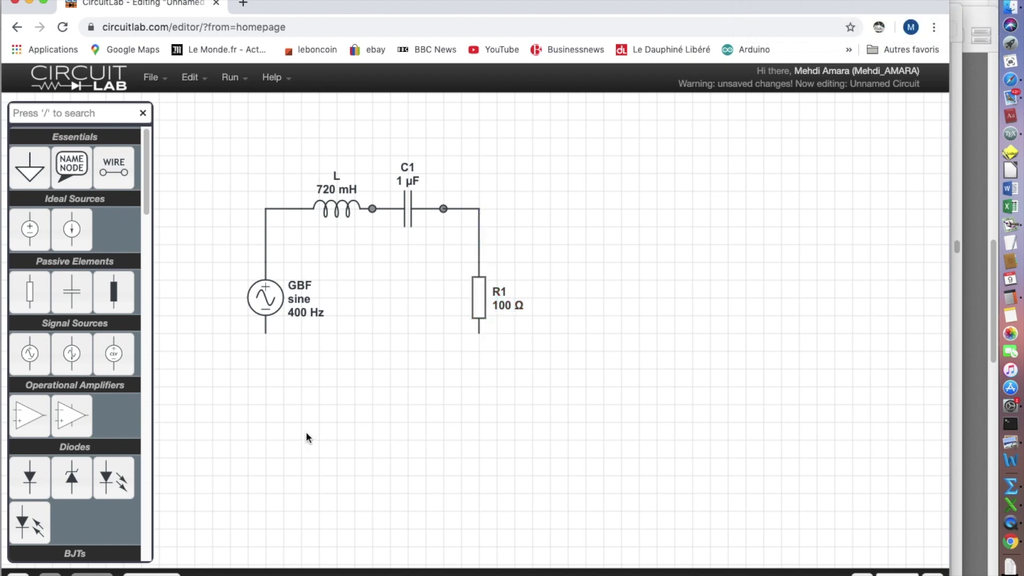
drag(266, 335, 482, 334)
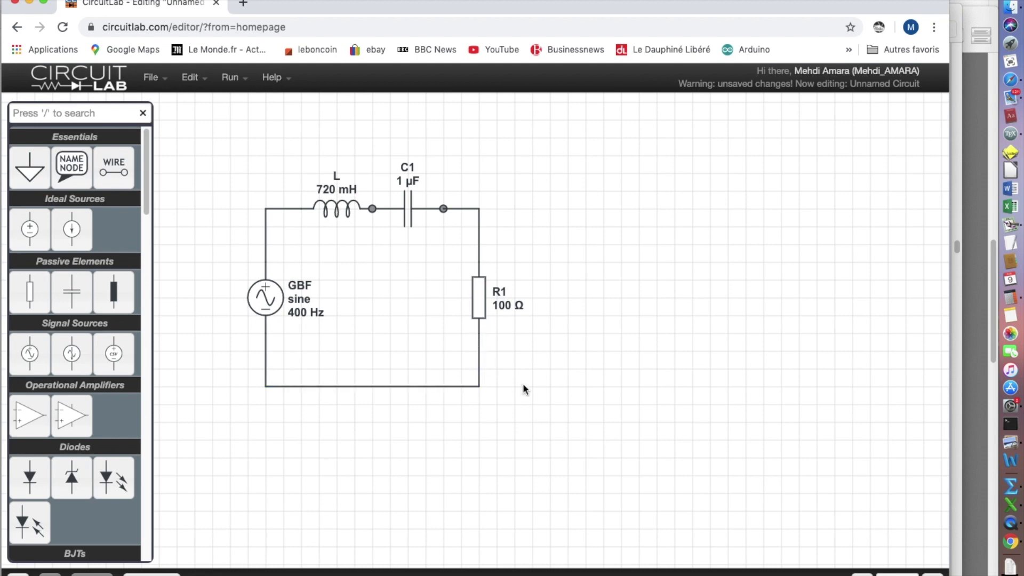
scroll(523, 383, down, 2)
scroll(523, 383, up, 1)
scroll(523, 383, up, 2)
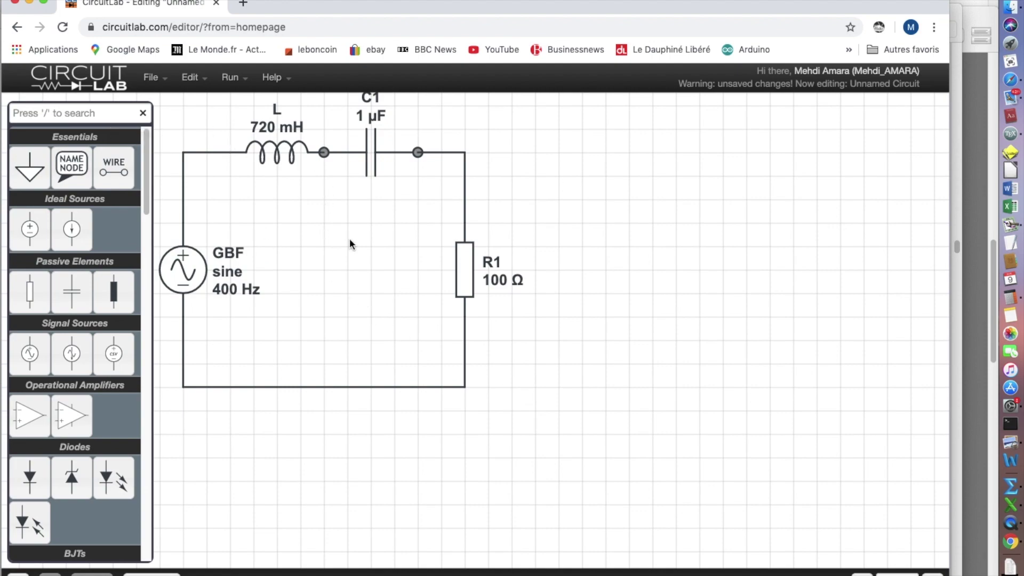
click(957, 247)
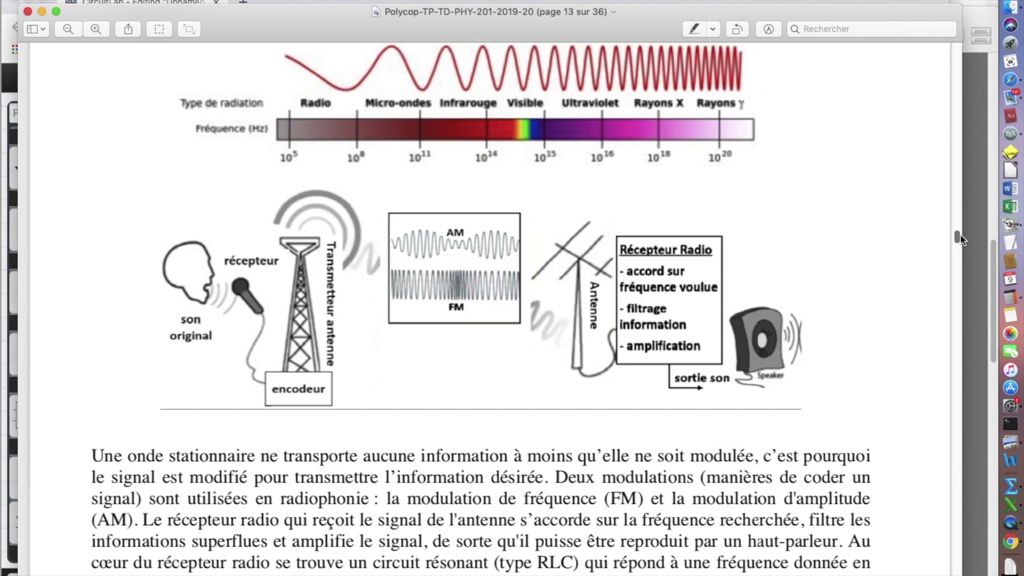
scroll(960, 234, down, 2)
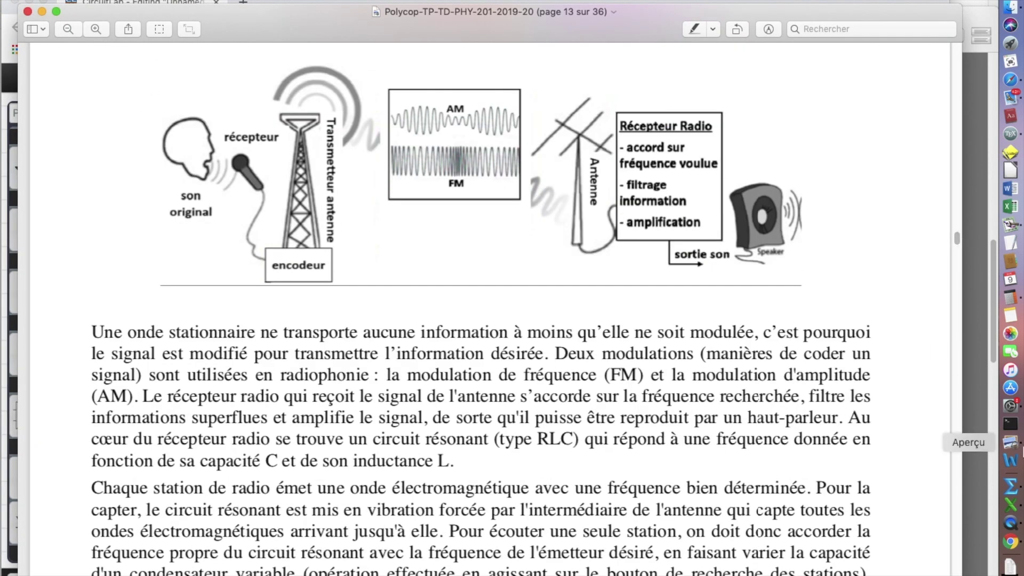
click(1010, 543)
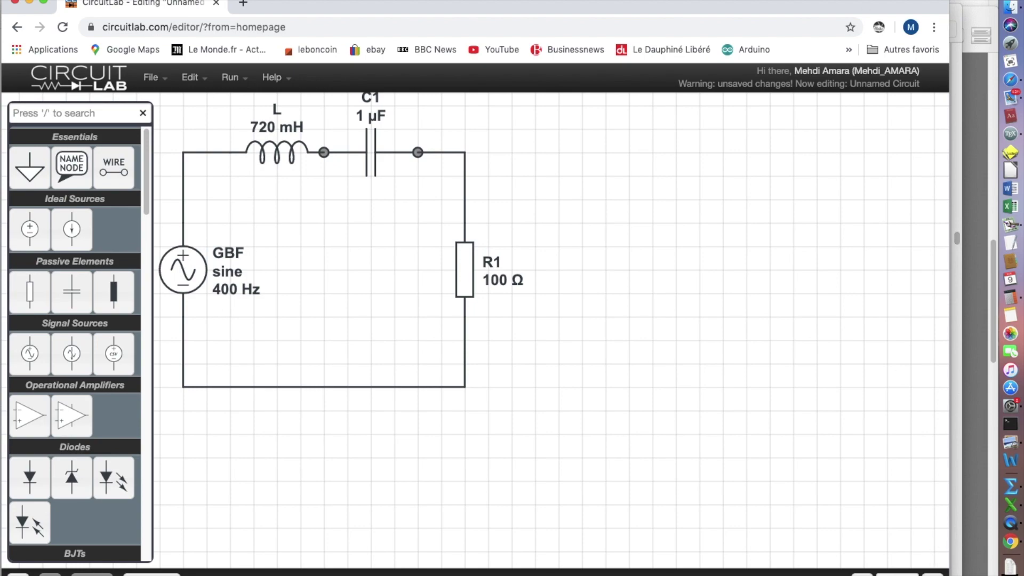
Make the browser window full screen and adjust the zoom so the whole circuit fits in view.
click(44, 2)
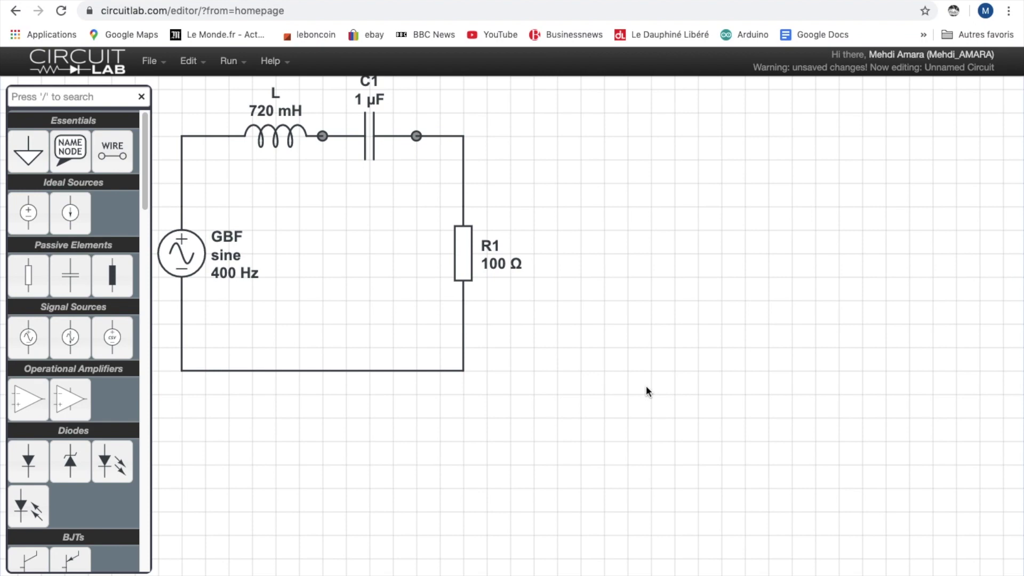
scroll(645, 392, down, 3)
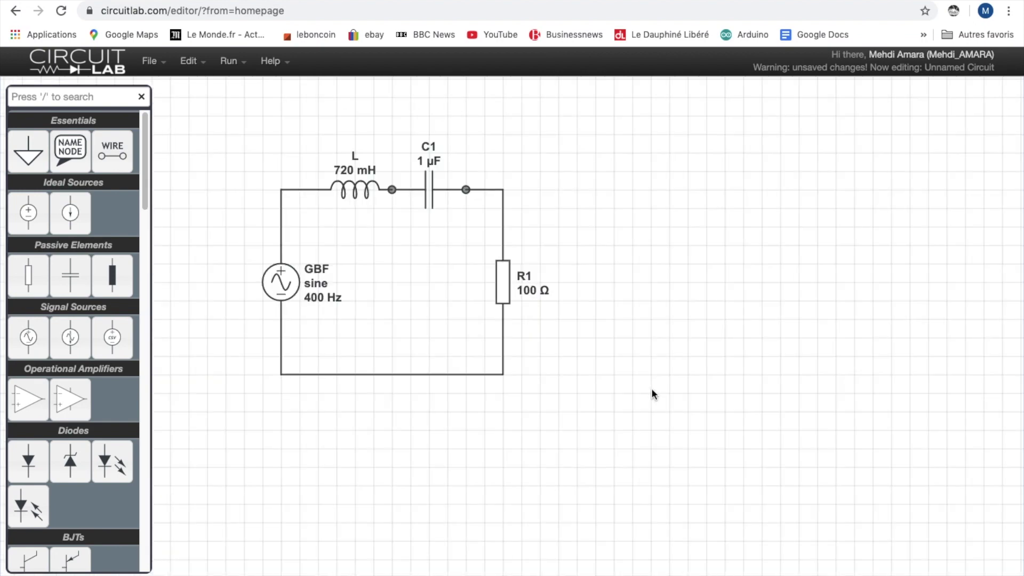
scroll(652, 390, up, 1)
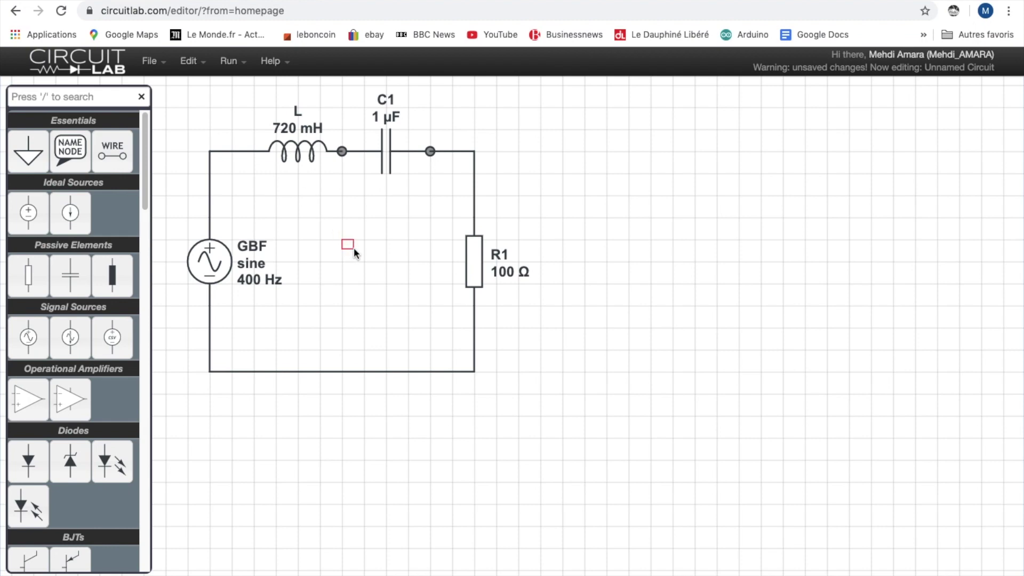
drag(695, 459, 189, 95)
drag(350, 256, 388, 273)
drag(651, 481, 178, 85)
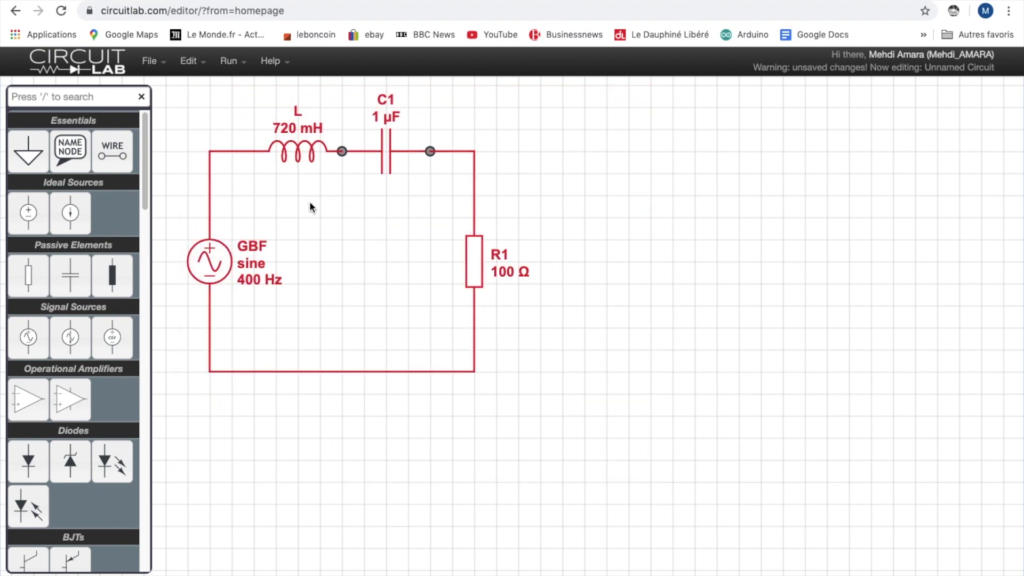
click(654, 289)
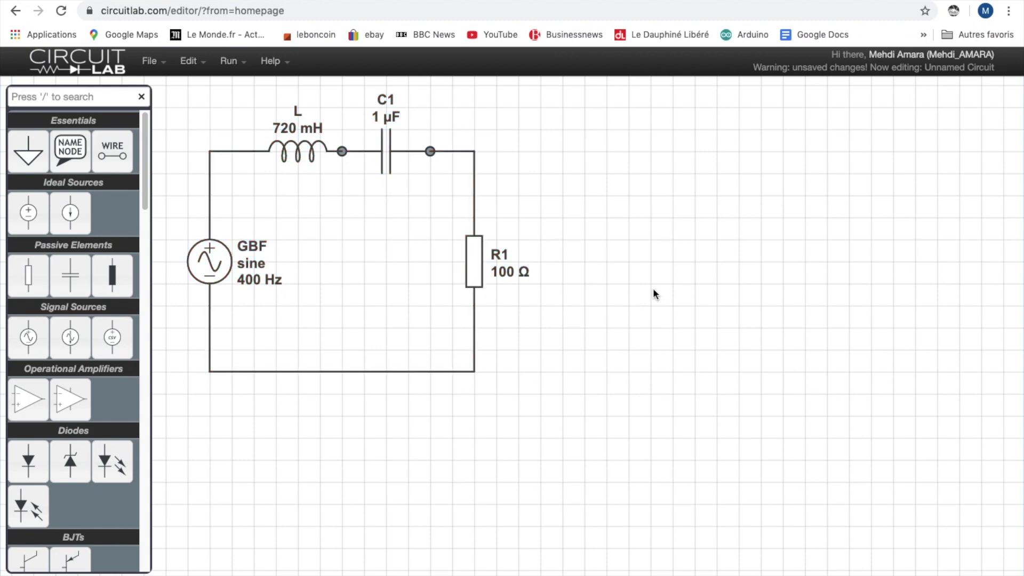
Rename the capacitor as C and set its capacitance to 220n F, keeping the Default display type.
click(382, 152)
double_click(385, 151)
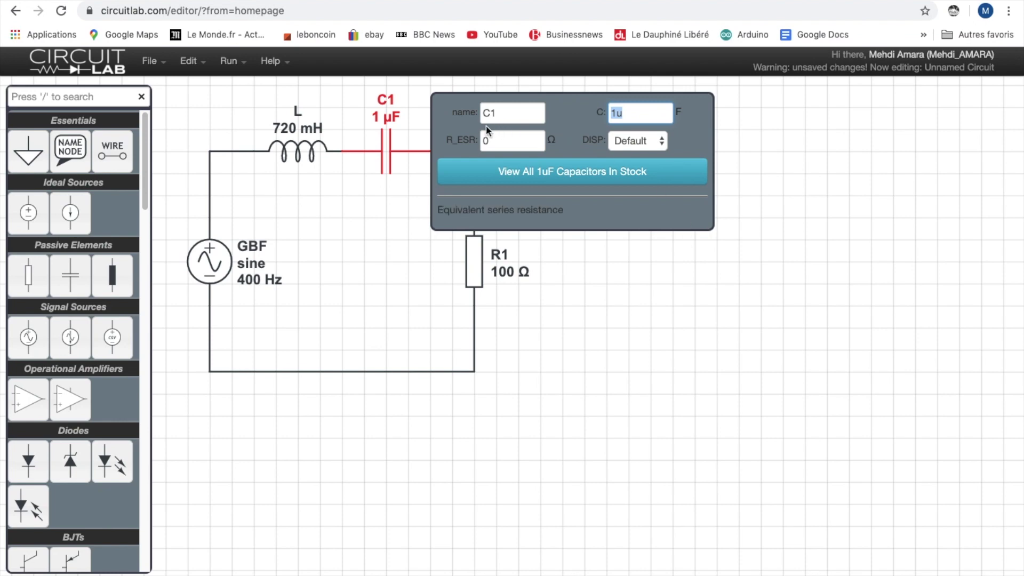
drag(489, 114, 511, 116)
key(BackSpace)
drag(640, 112, 588, 107)
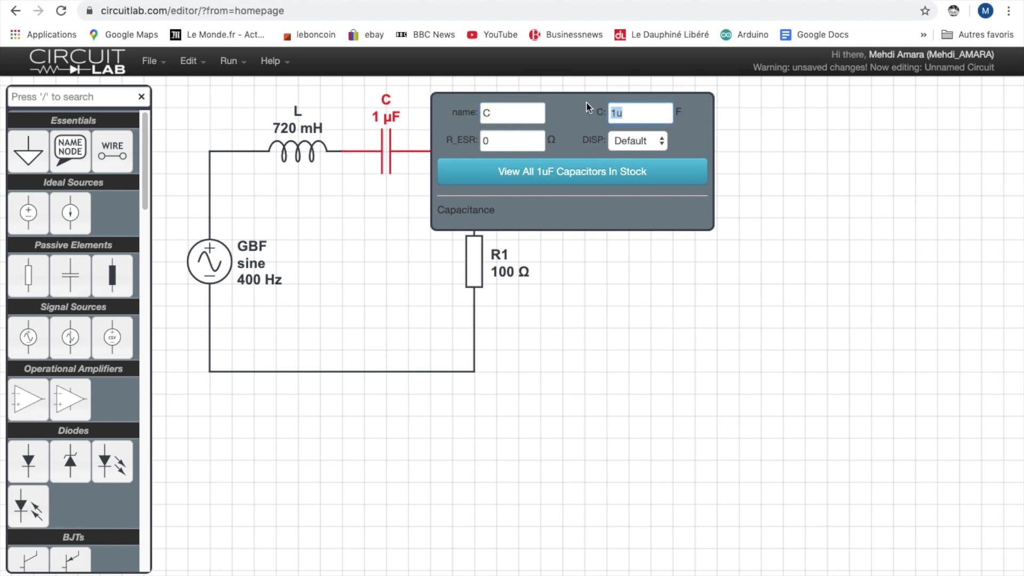
text(220n)
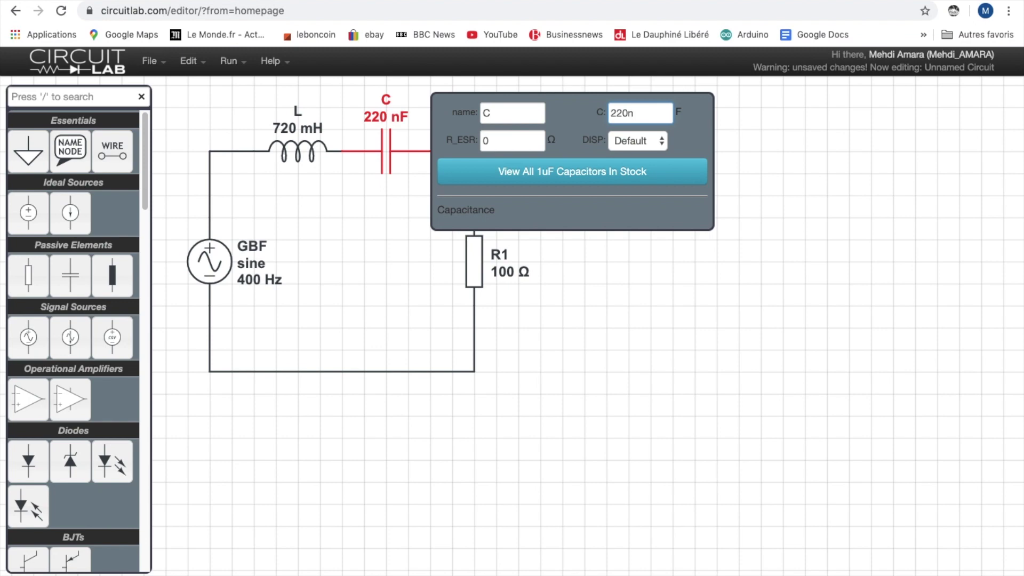
click(659, 142)
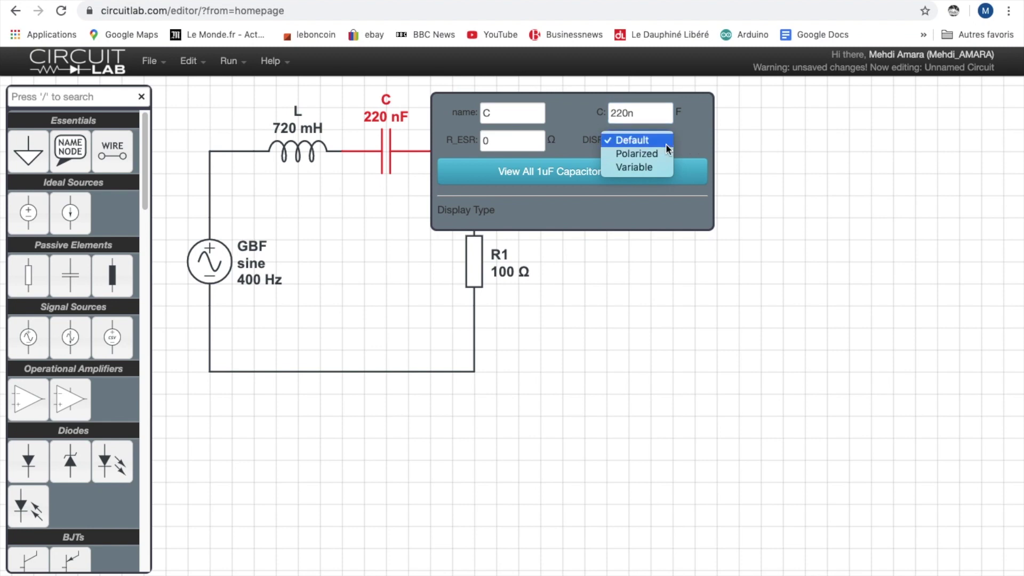
click(695, 135)
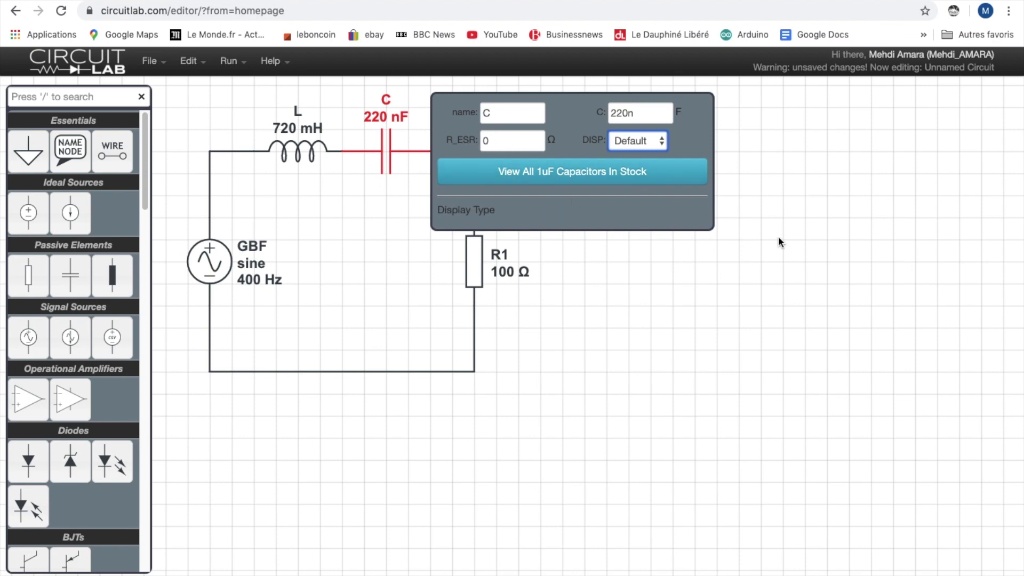
click(654, 243)
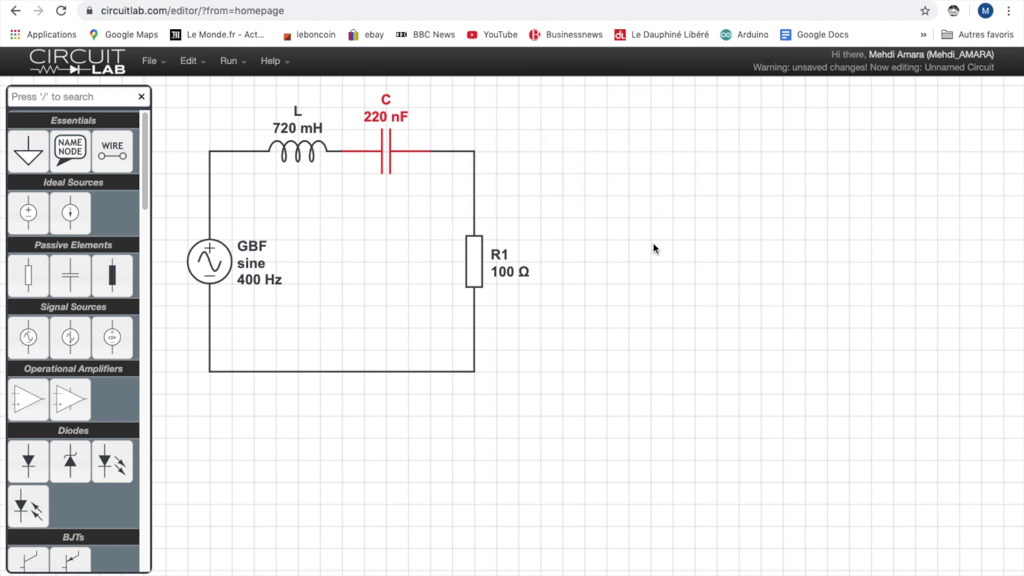
Rename the resistor as R and set its resistance to 440 Ω.
click(476, 269)
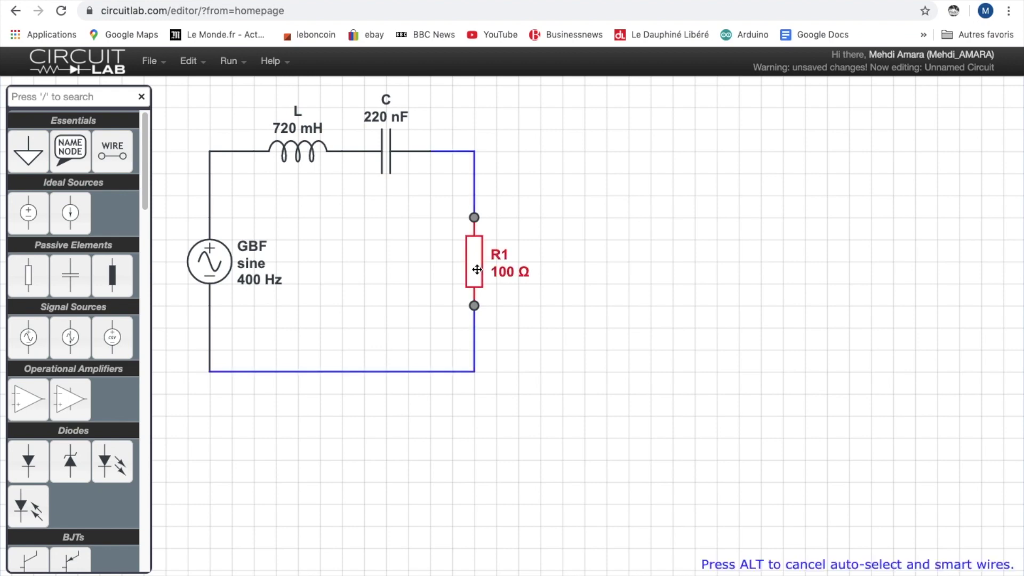
drag(588, 240, 597, 240)
key(BackSpace)
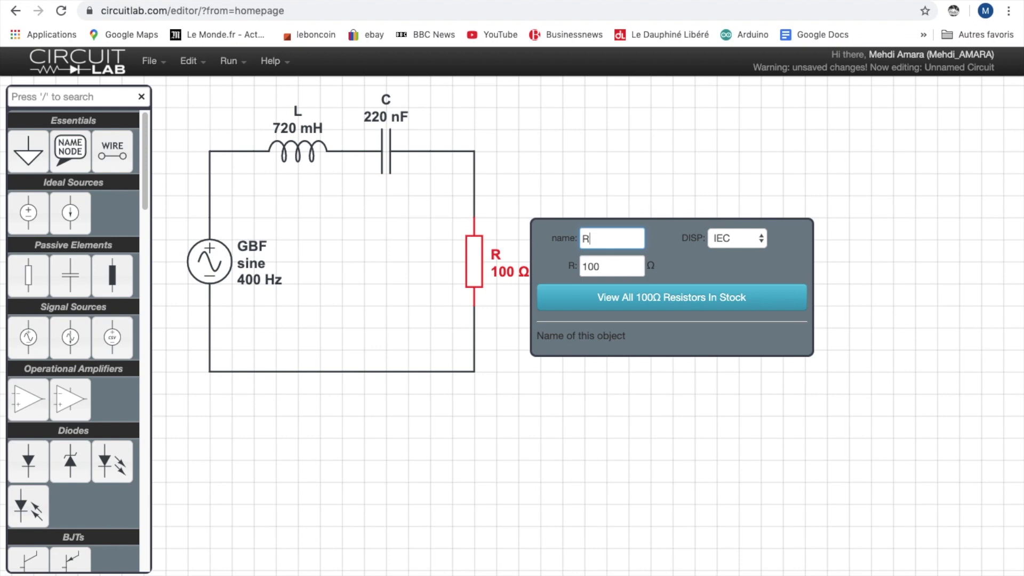
click(601, 268)
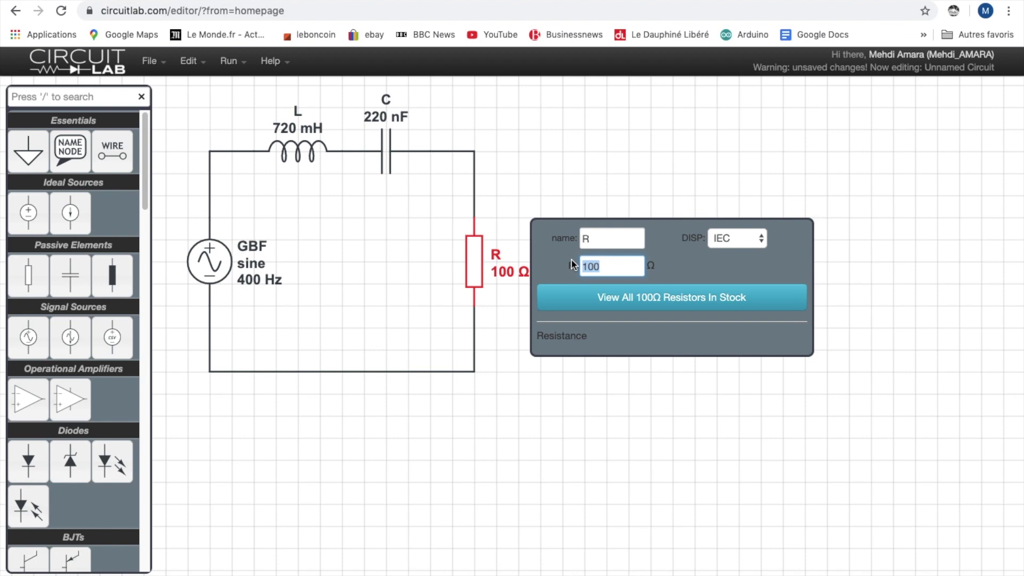
text(440)
click(505, 345)
click(507, 348)
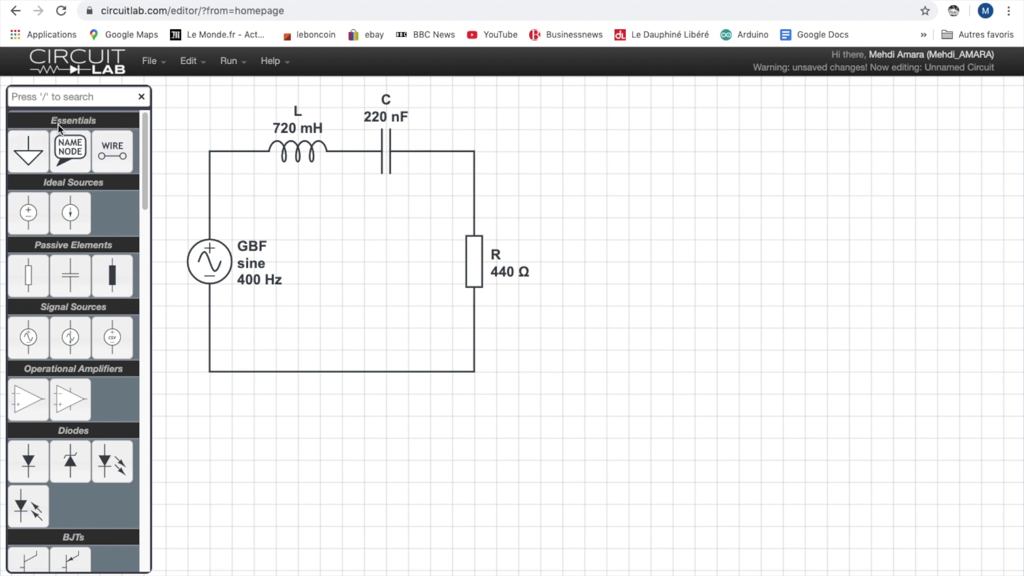
Place a ground symbol on the middle of the circuit's lower wire.
click(25, 157)
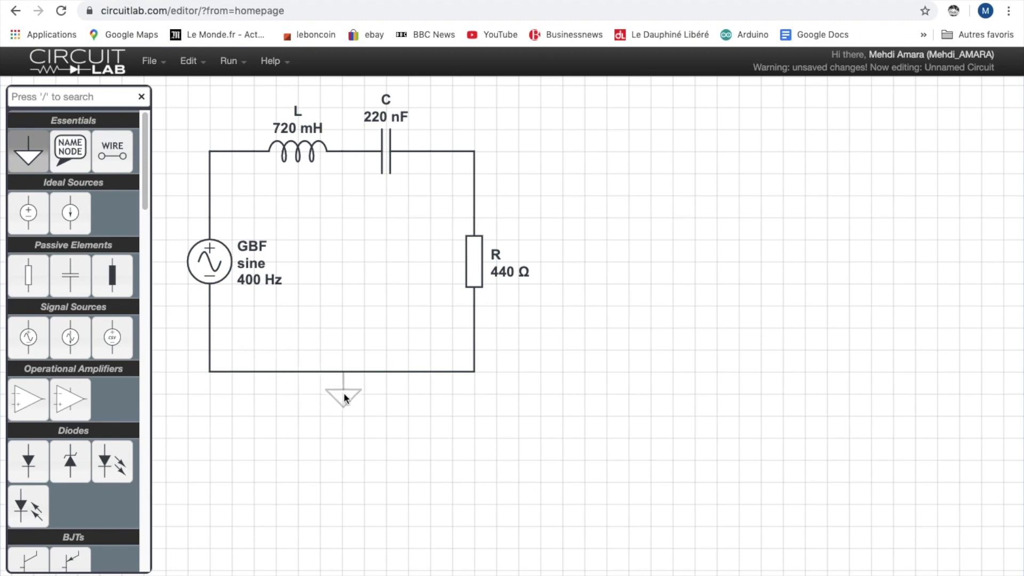
click(344, 392)
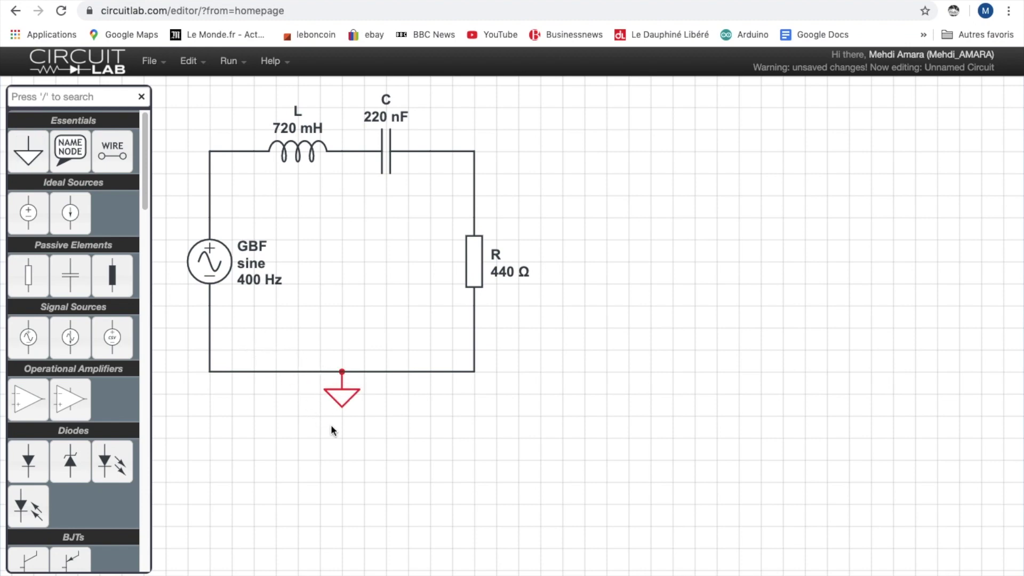
click(447, 425)
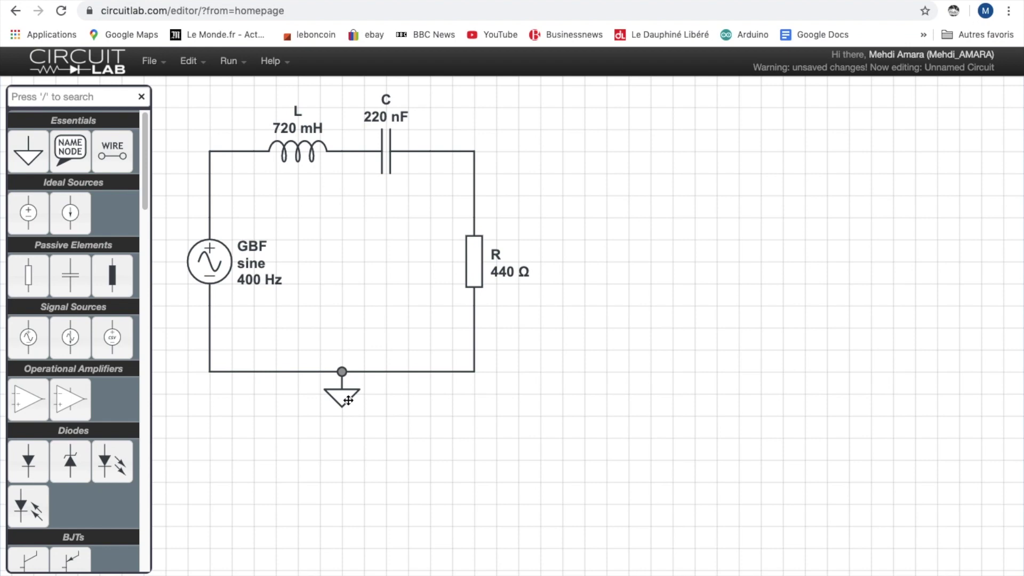
Add a node label at the corner between the capacitor and the resistor and name it Sortie.
click(76, 153)
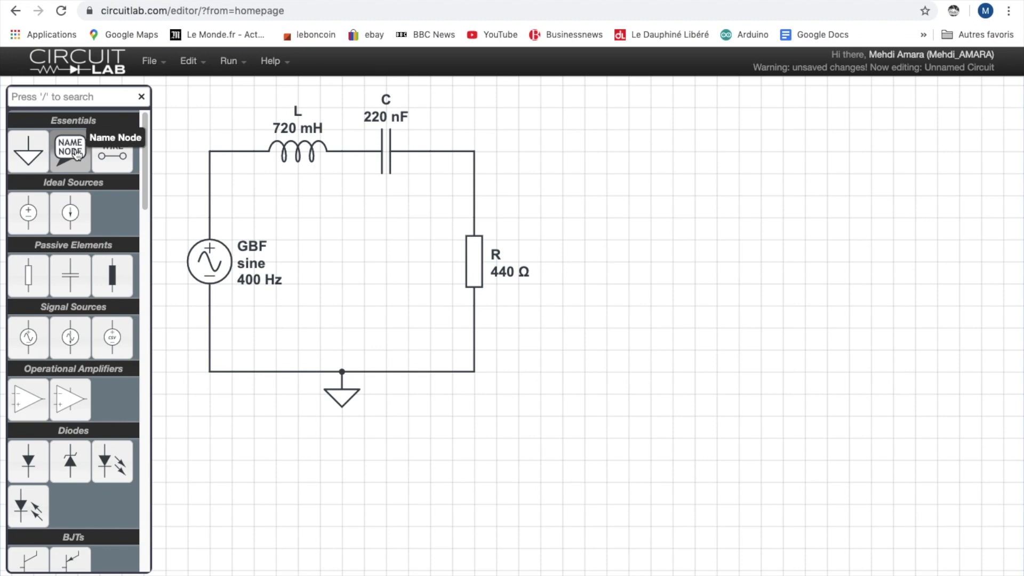
click(474, 151)
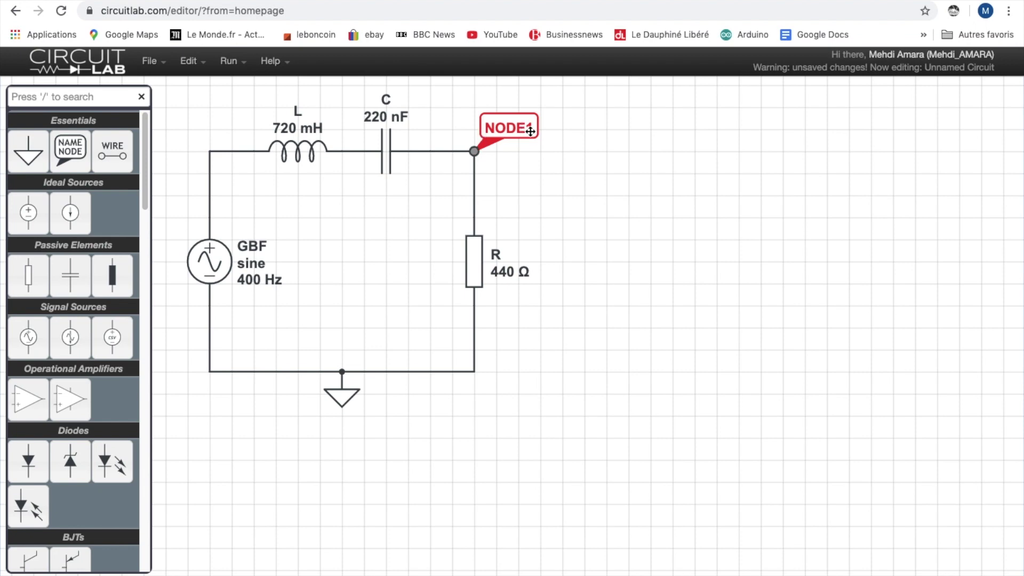
double_click(504, 128)
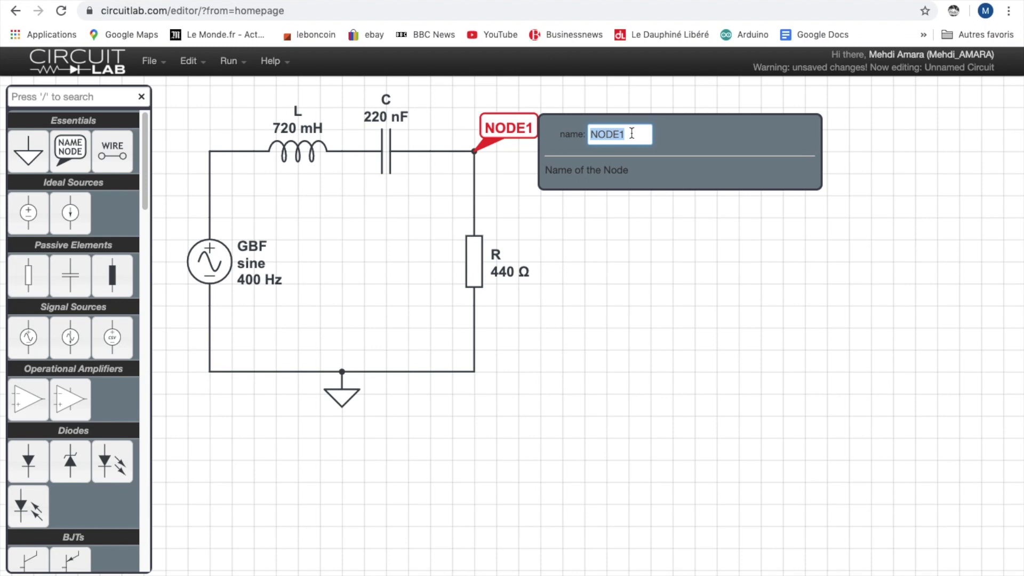
text(S)
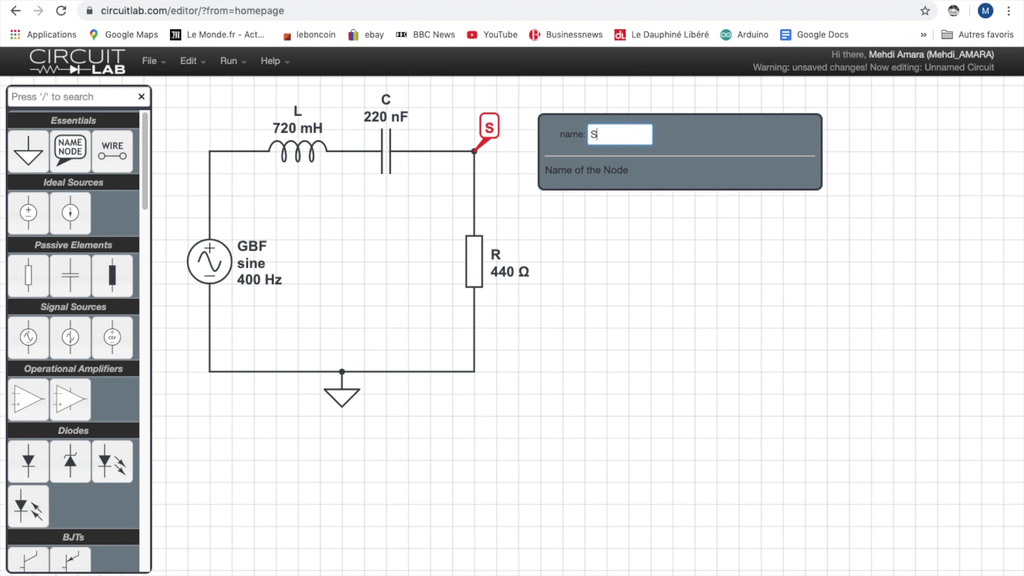
text(orti)
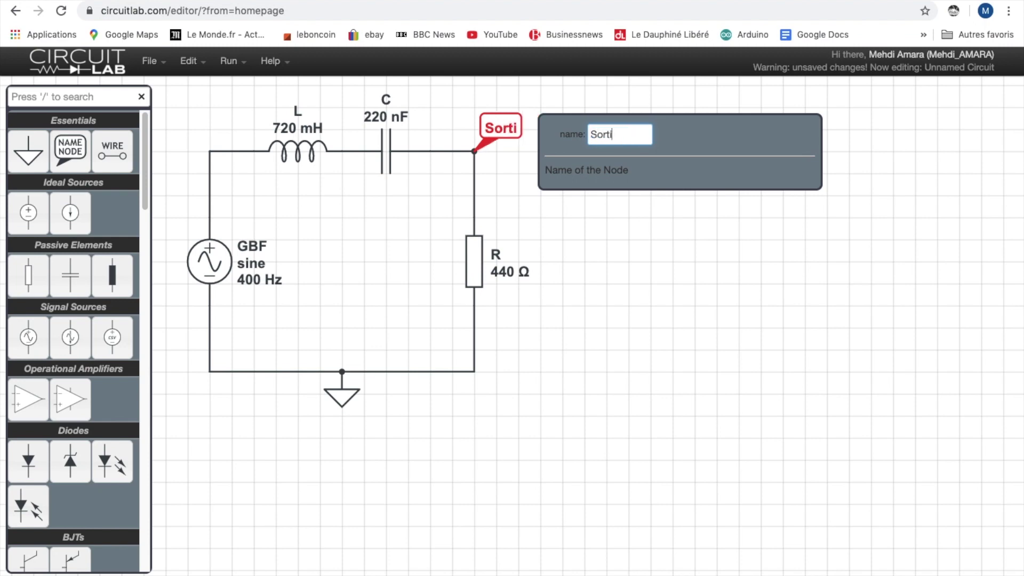
text(e)
key(Return)
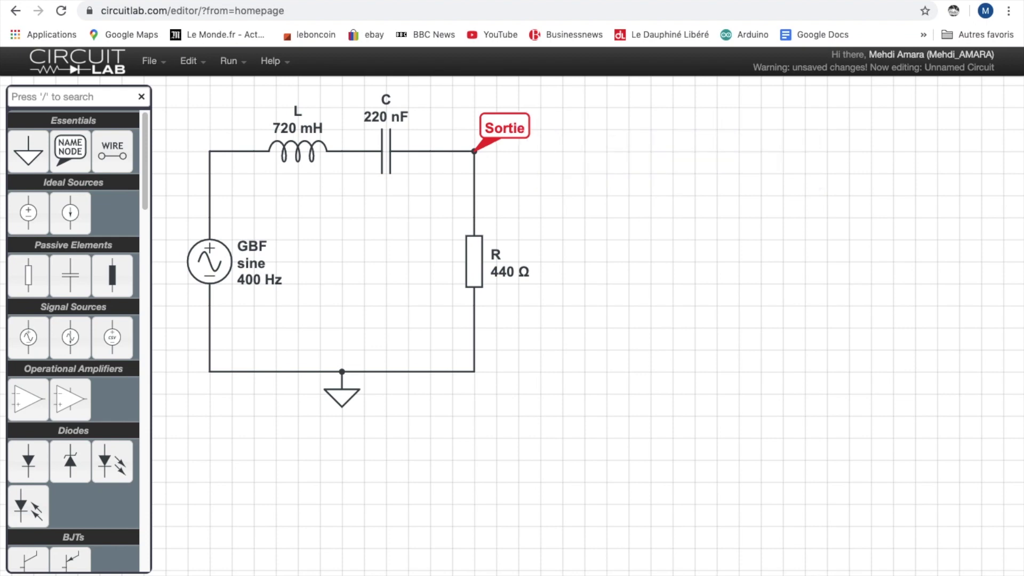
Add a node label at the corner between the GBF source and the inductor and name it Entrée.
click(67, 159)
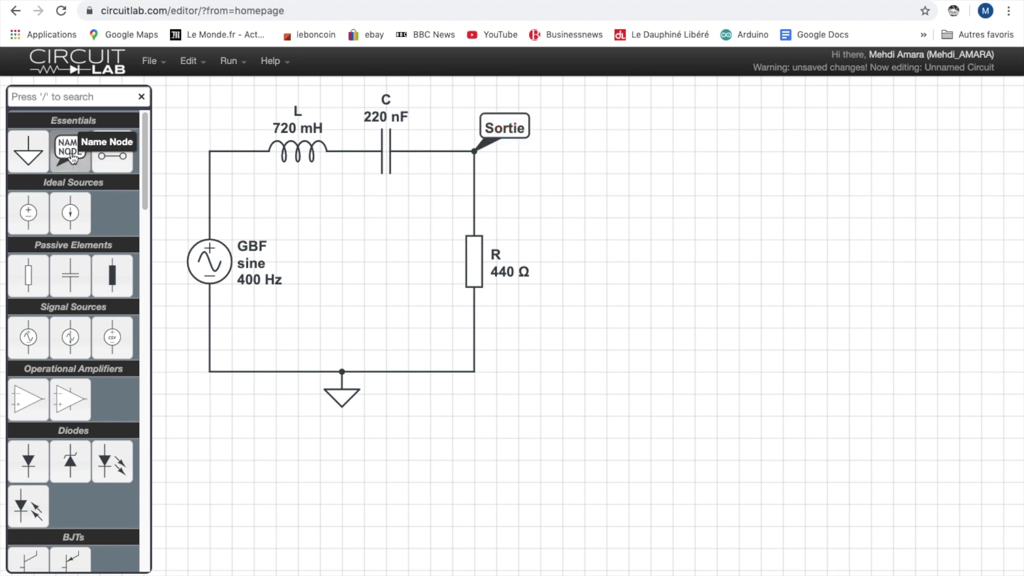
click(210, 151)
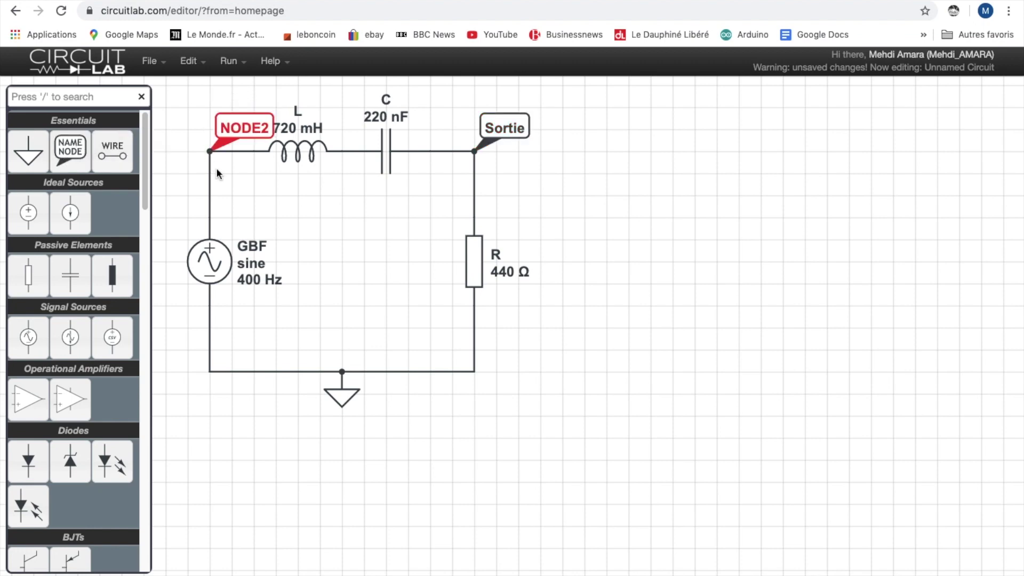
double_click(245, 133)
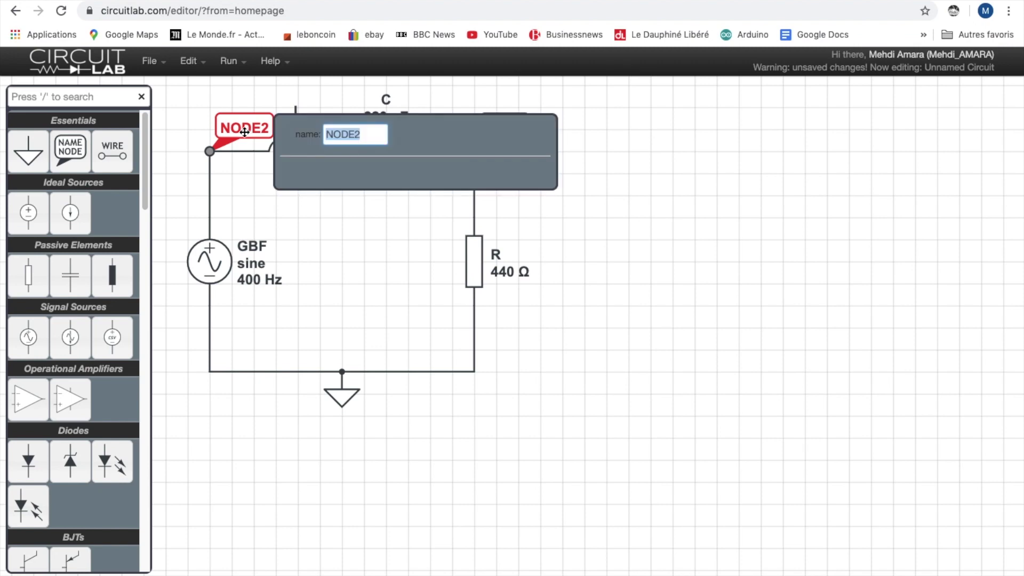
text(Entr)
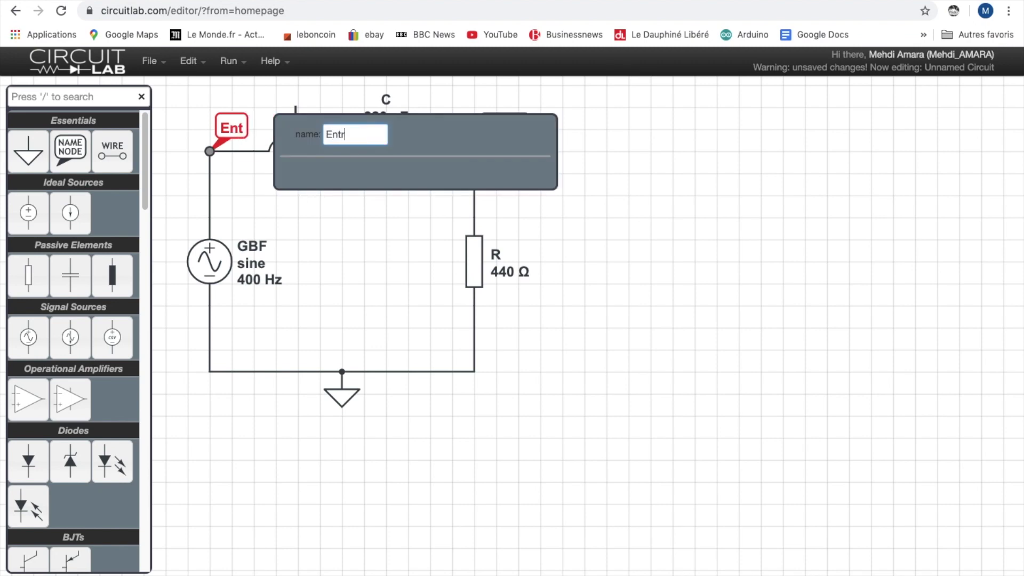
text(ée)
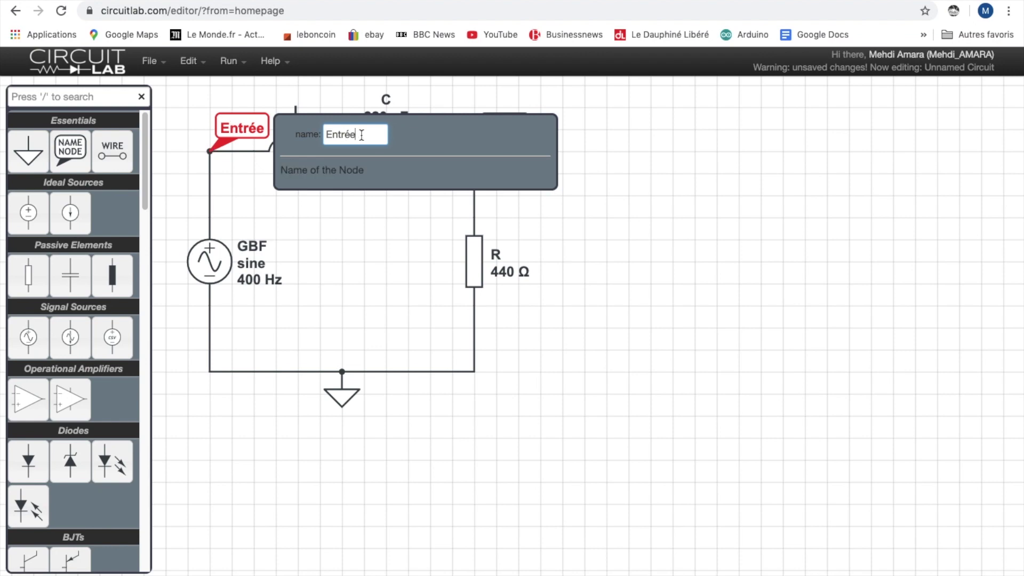
Rename the input node label between the GBF source and the inductor as Entree, without the accent.
key(BackSpace)
key(BackSpace)
key(BackSpace)
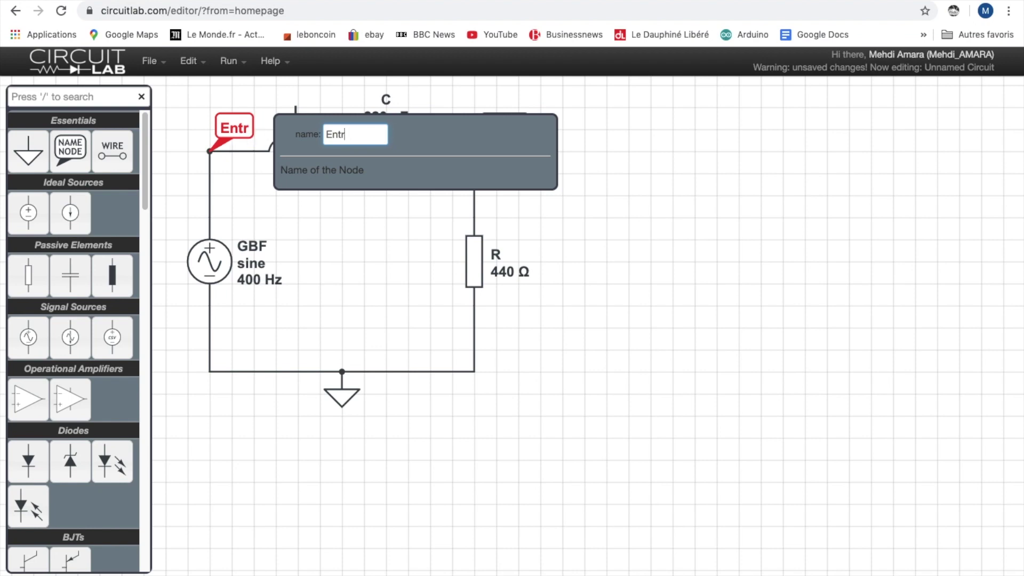
text(ee)
key(Return)
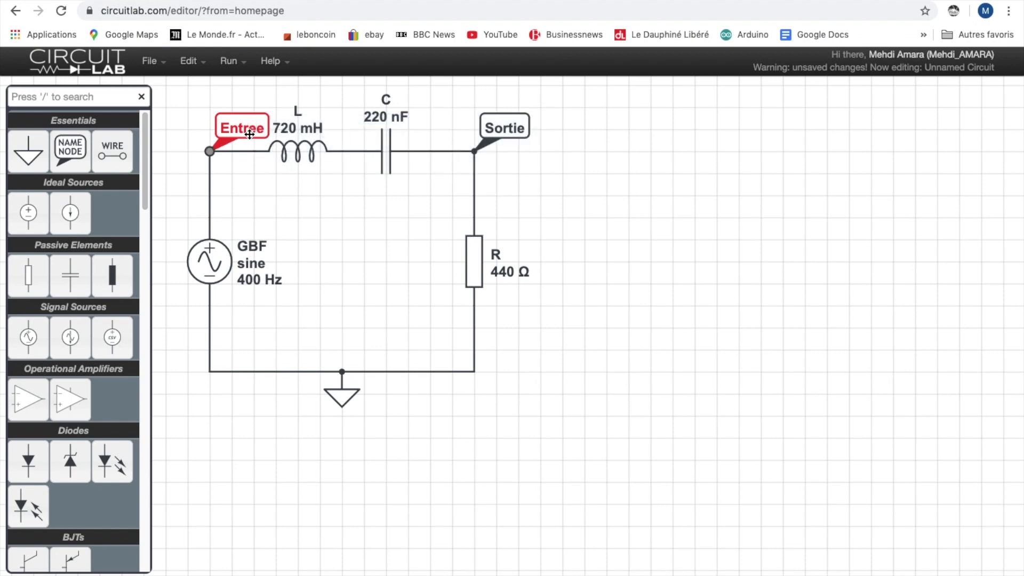
Flip the Entree node label horizontally so it points away from the inductor, and dismiss the mail notification.
right_click(230, 136)
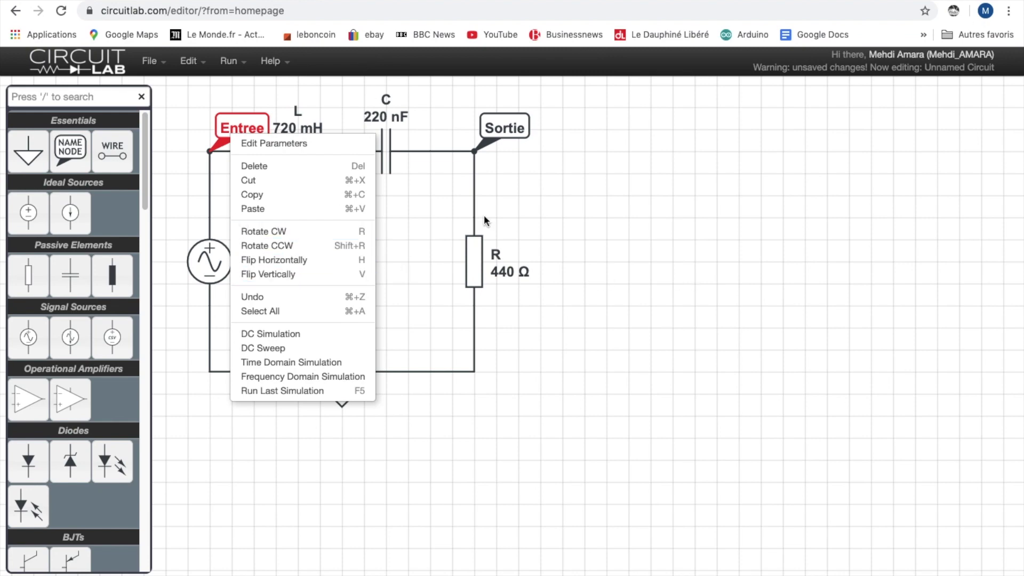
click(683, 353)
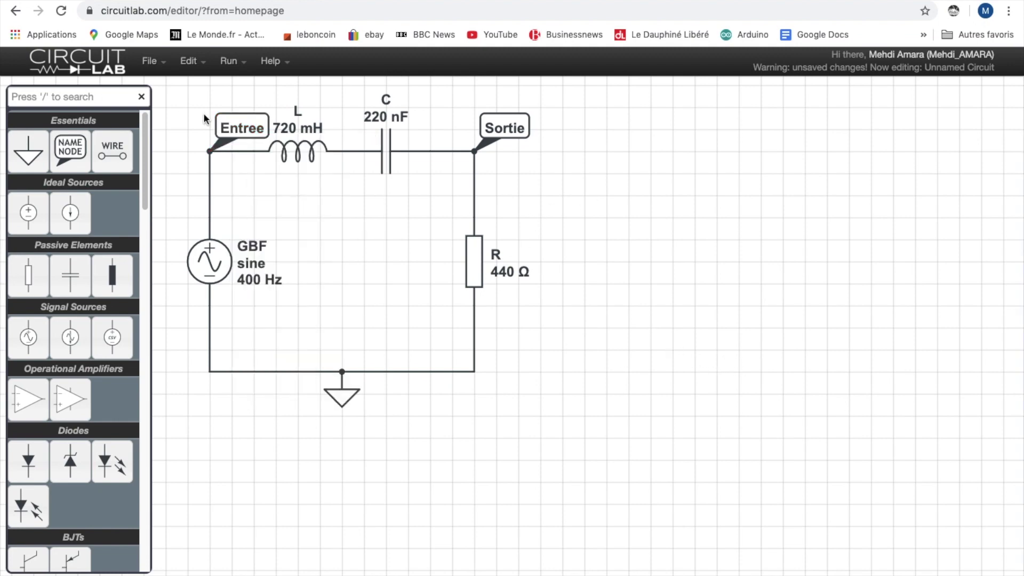
click(231, 128)
key(h)
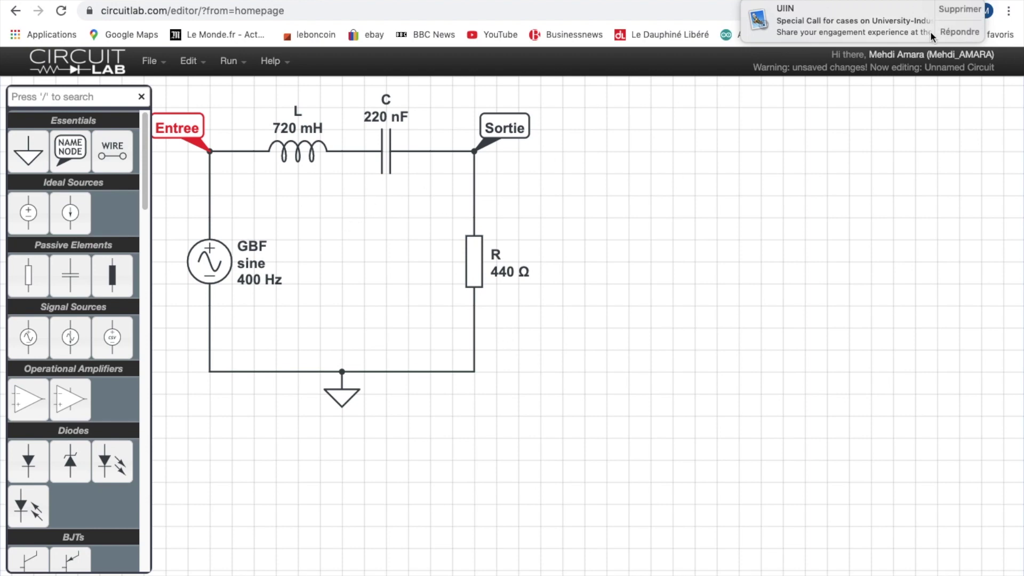
click(957, 10)
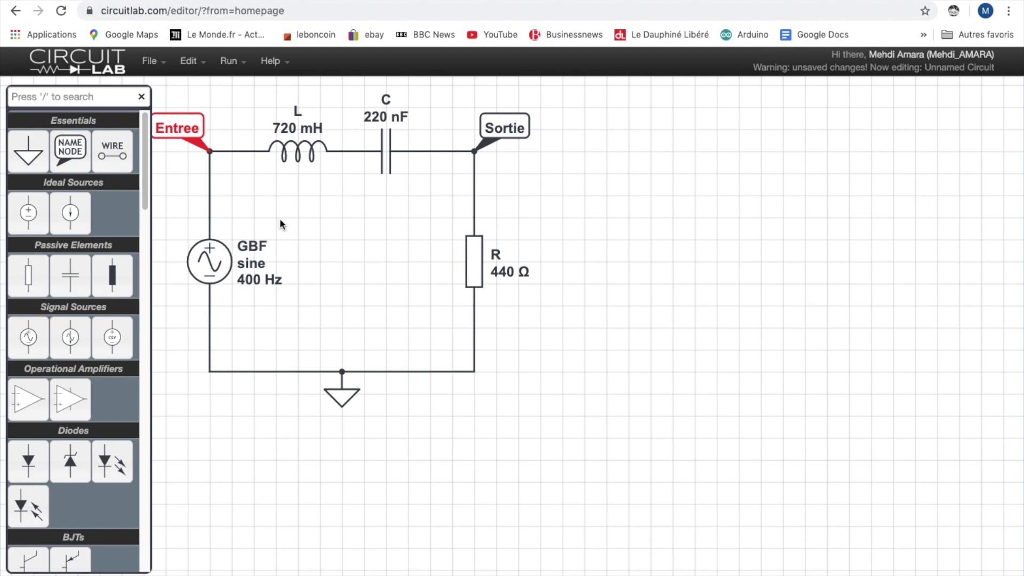
click(187, 184)
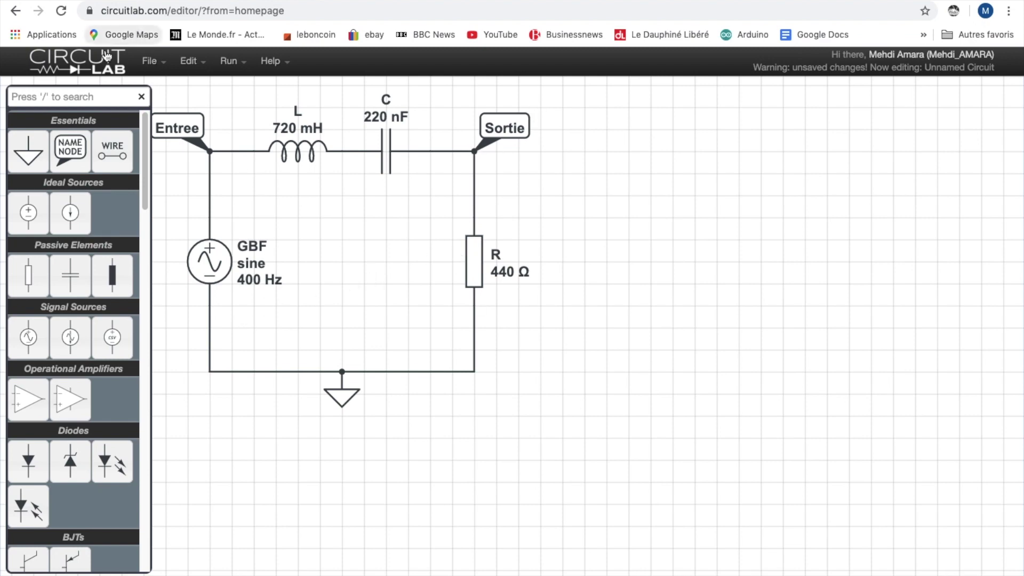
Save the circuit under the name RLC TPE2.
click(154, 65)
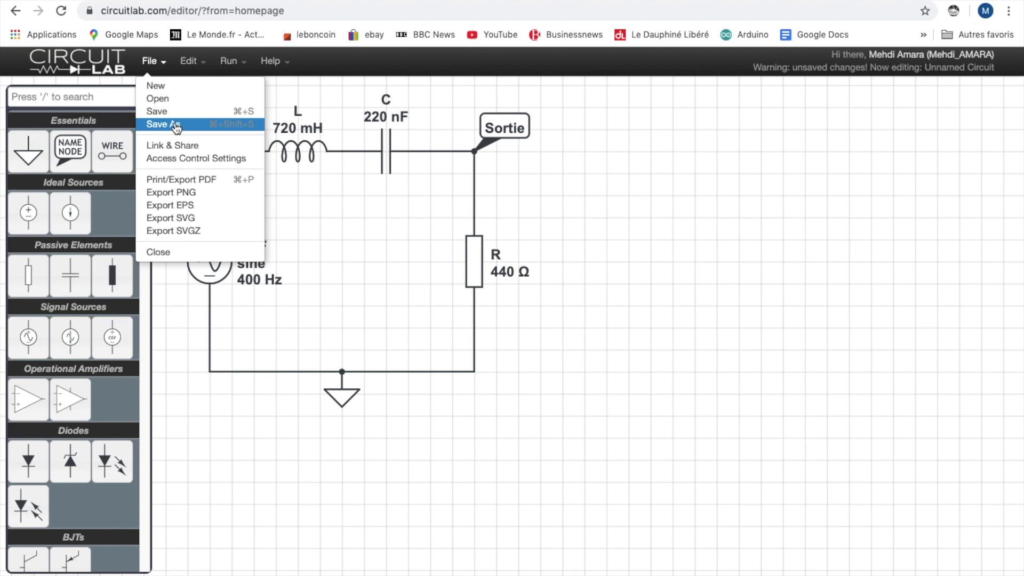
click(238, 124)
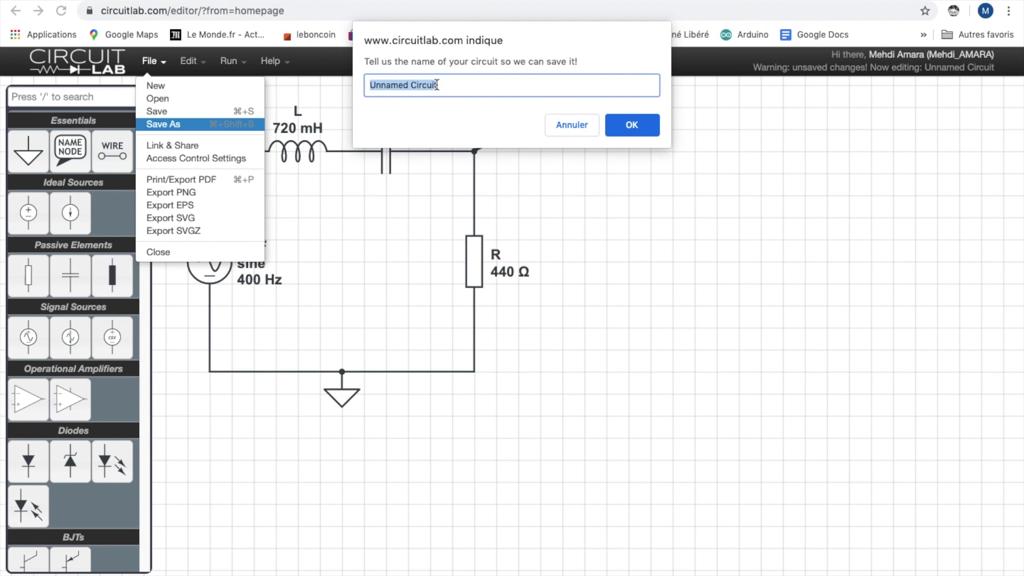
text(R)
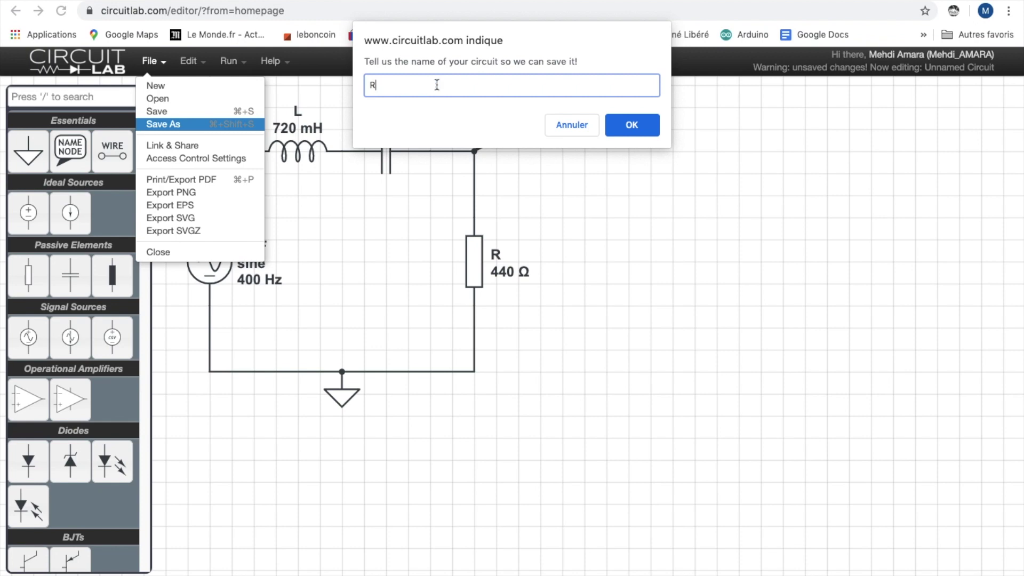
text(LC TPE2)
click(633, 129)
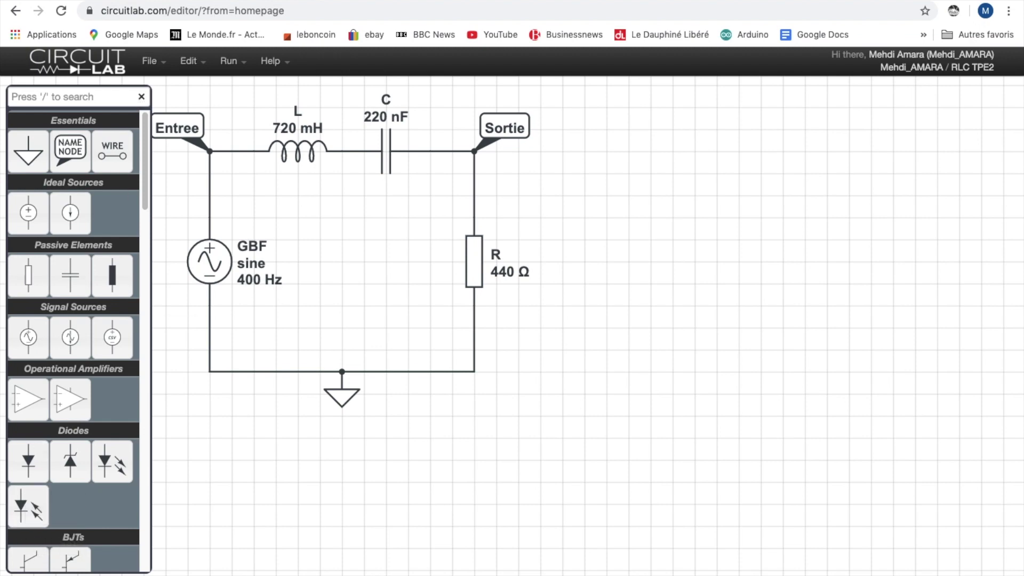
Hide the component library and show the whole circuit enlarged in the middle of the canvas.
key(Escape)
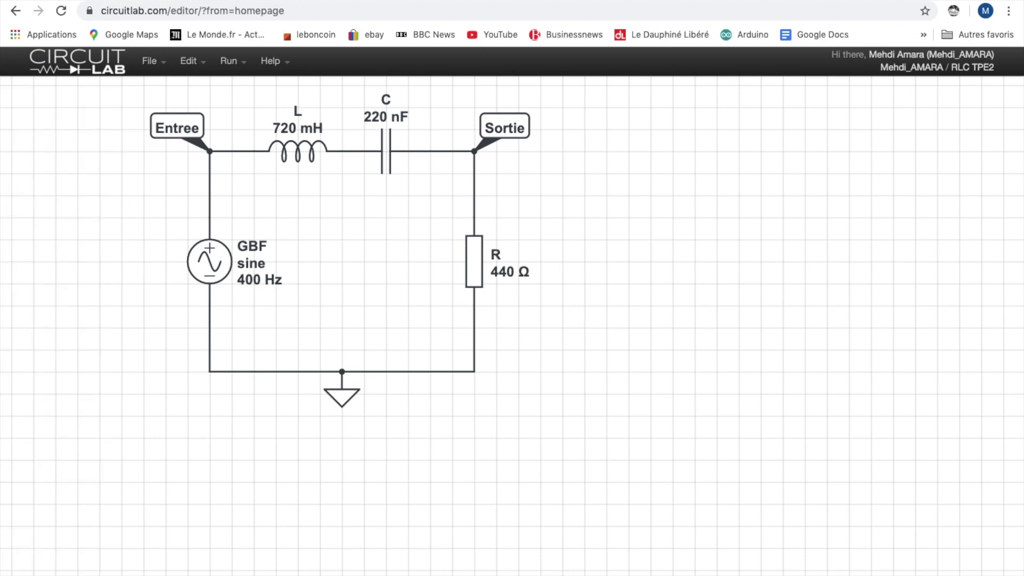
key(/)
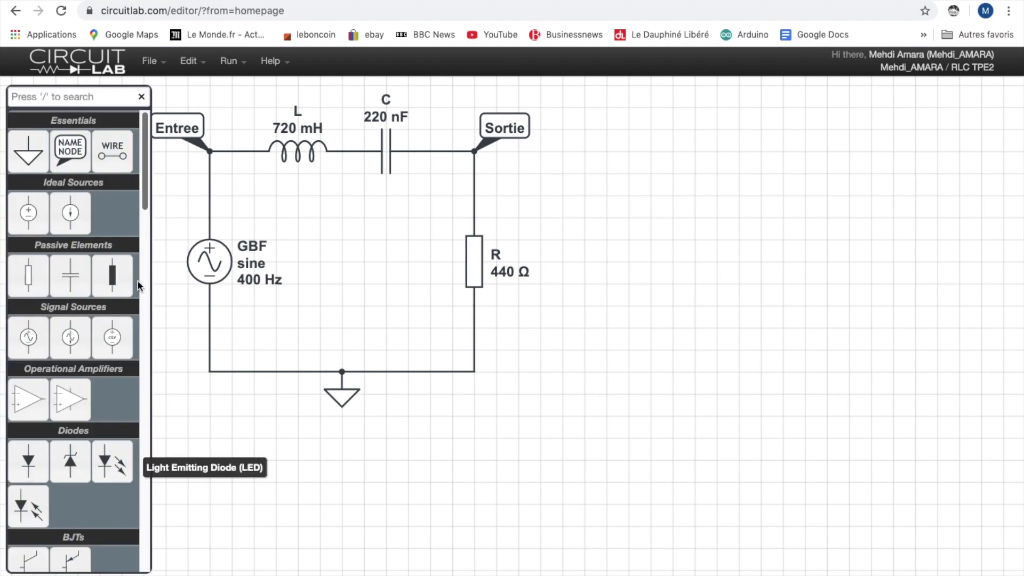
mouse_move(146, 155)
mouse_down()
mouse_move(146, 272)
mouse_move(146, 155)
mouse_up()
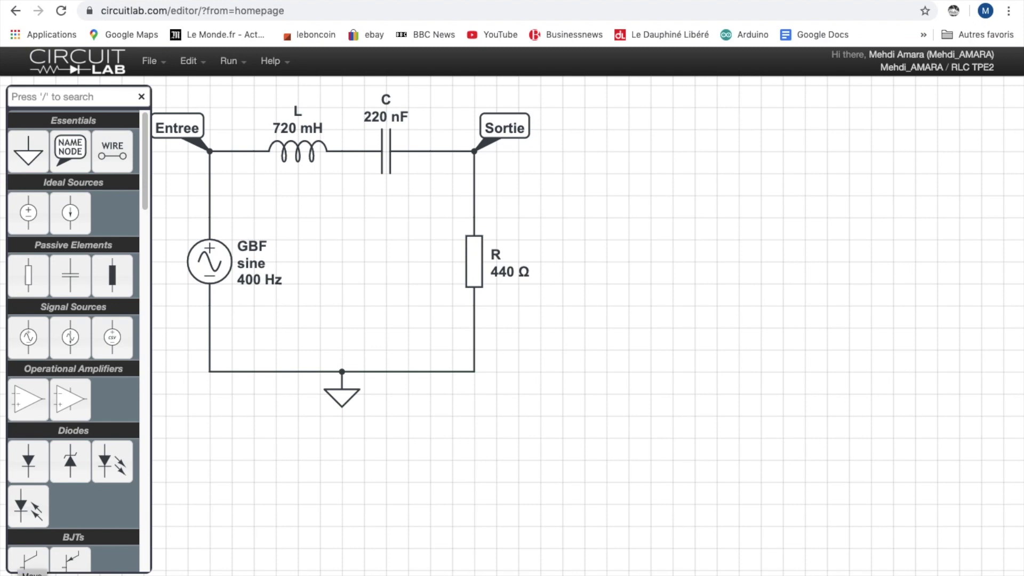
key(Escape)
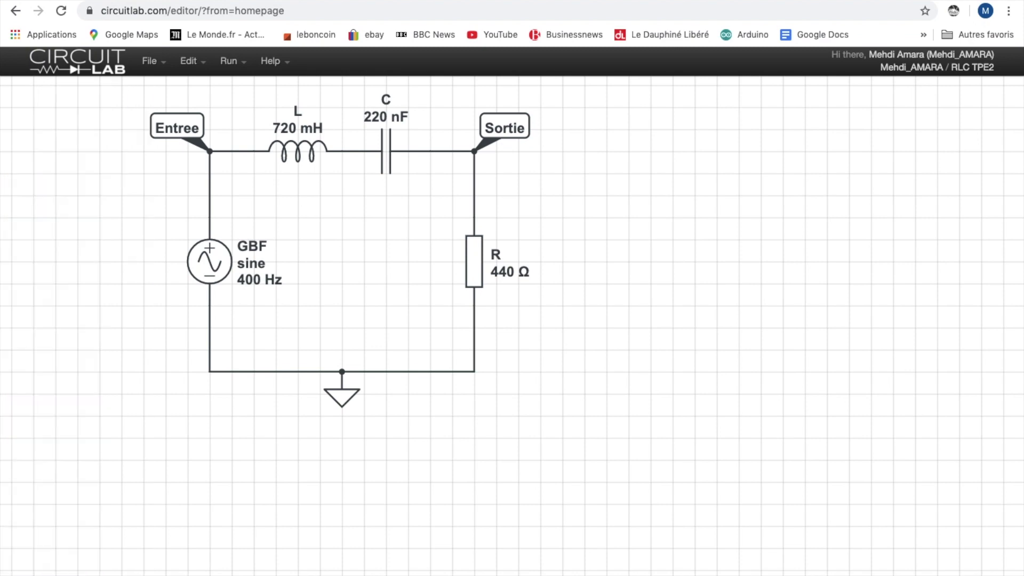
drag(329, 254, 484, 317)
scroll(492, 308, down, 3)
scroll(491, 308, up, 3)
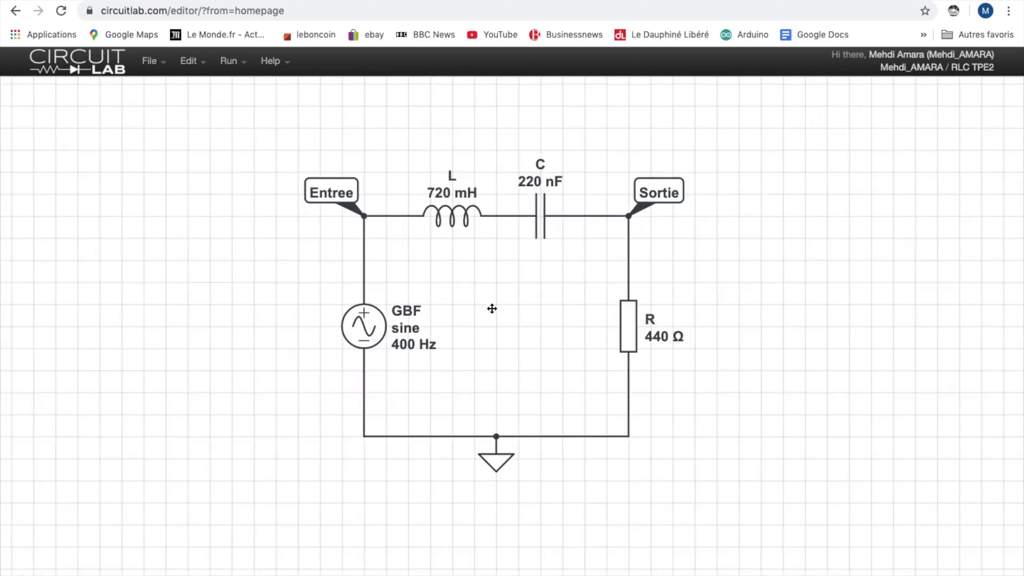
scroll(488, 309, up, 2)
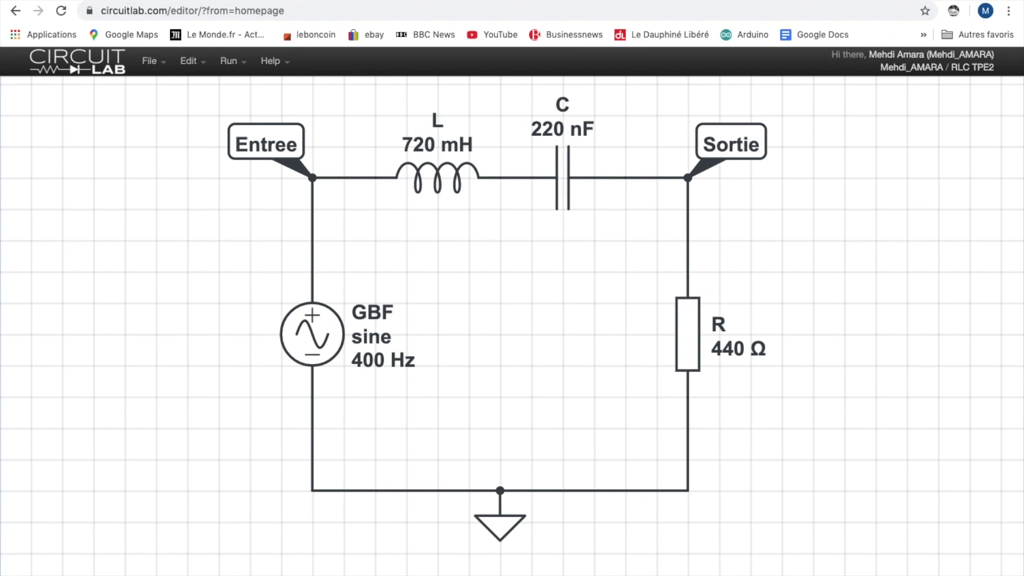
Open the time-domain simulation settings and set the stop time to 0.005 s.
key(F5)
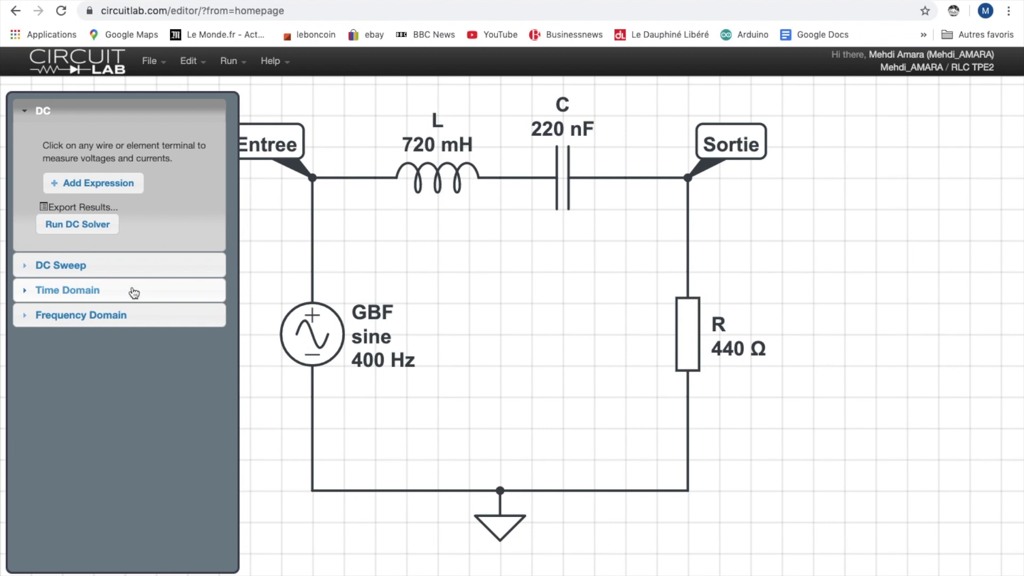
click(26, 295)
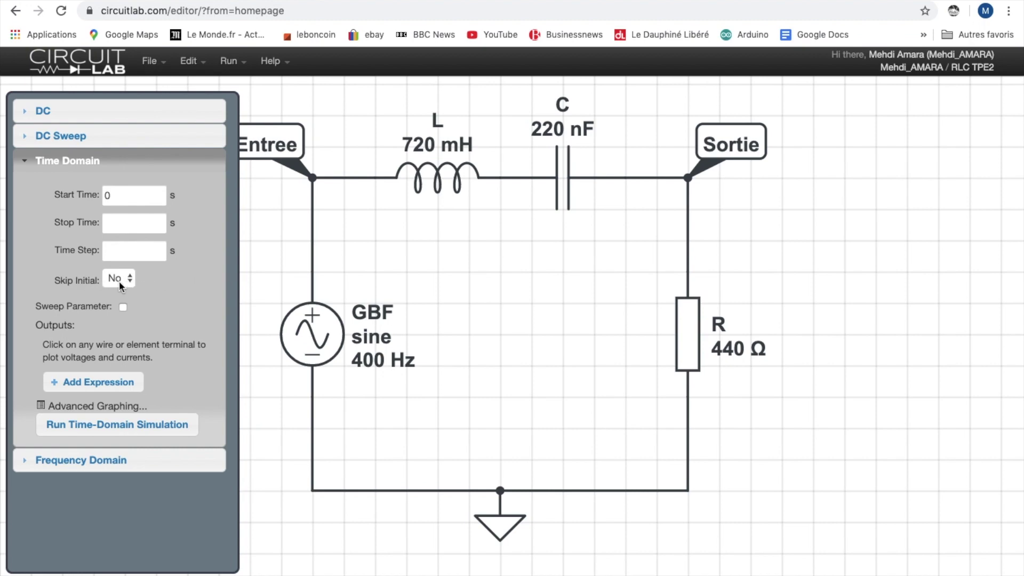
click(126, 193)
click(119, 225)
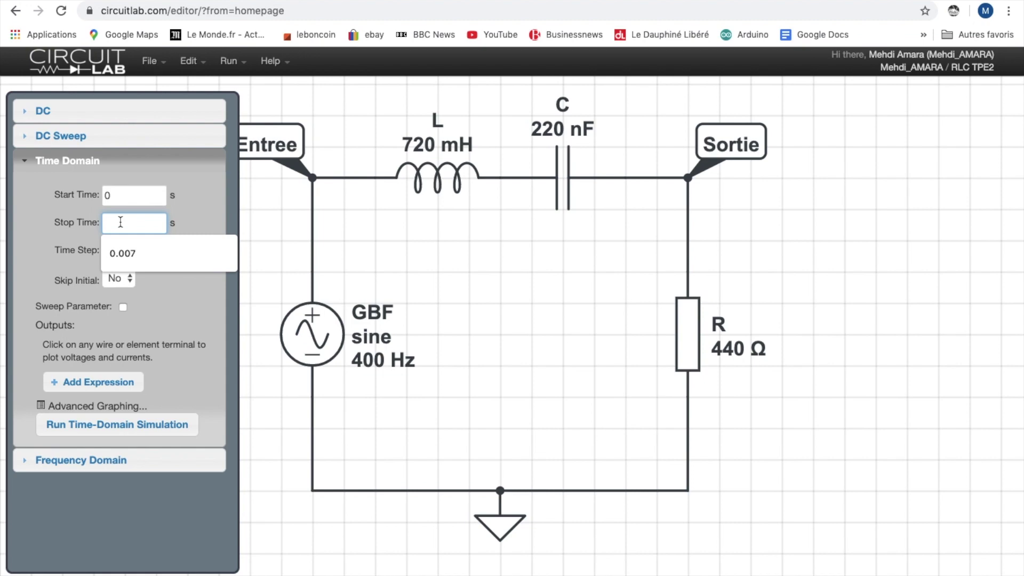
text(0;)
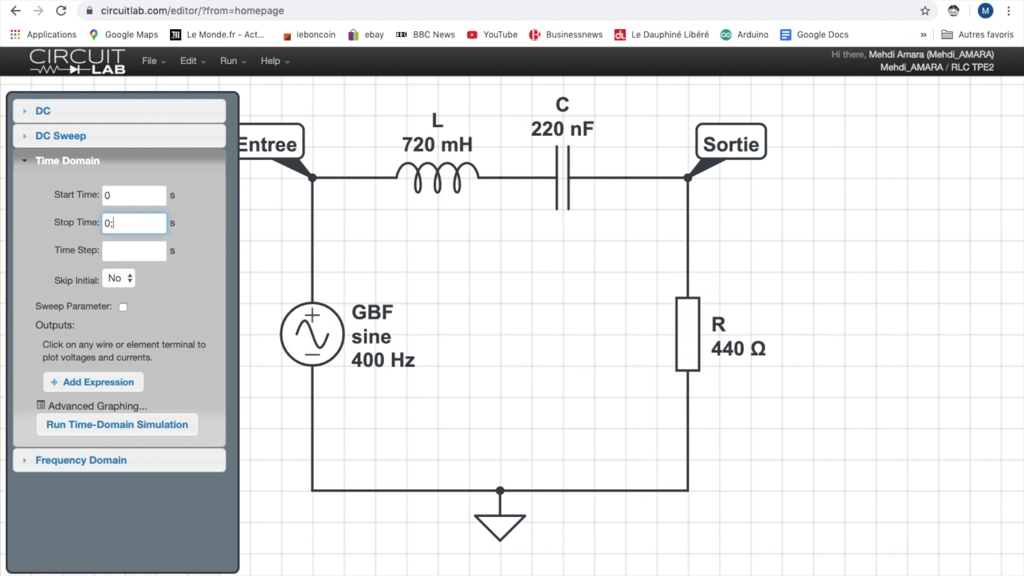
key(BackSpace)
text(.)
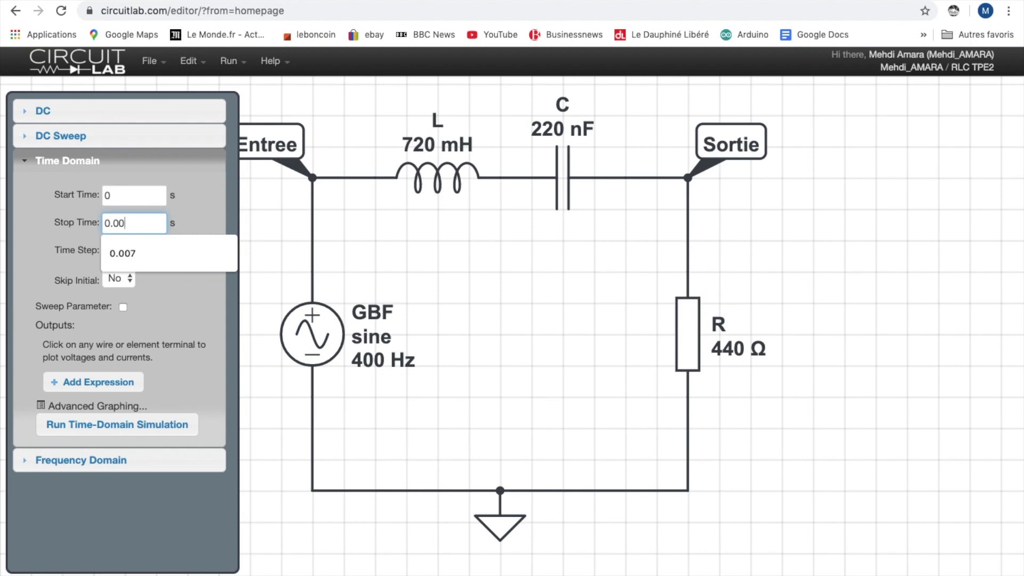
text(0)
key(BackSpace)
text(5)
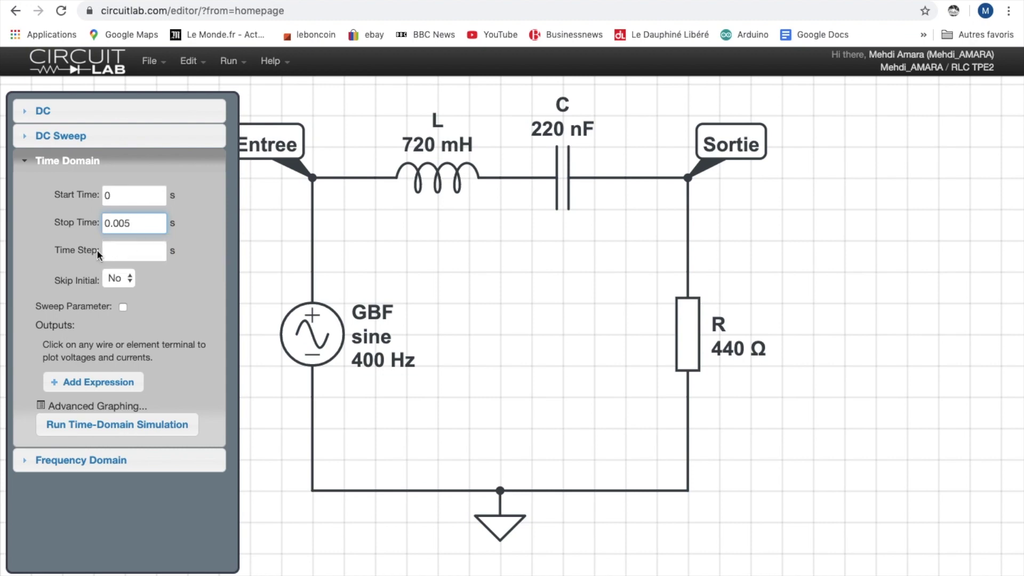
Compute two periods of the 400 Hz signal in Calculator by taking the inverse of 400 and multiplying it by 2.
click(126, 249)
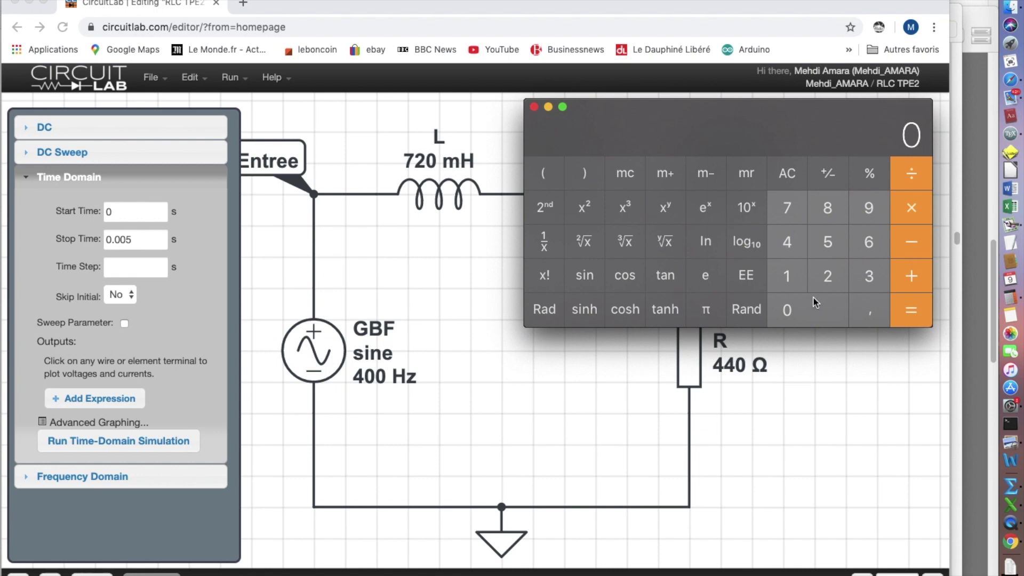
click(791, 241)
click(793, 314)
click(792, 313)
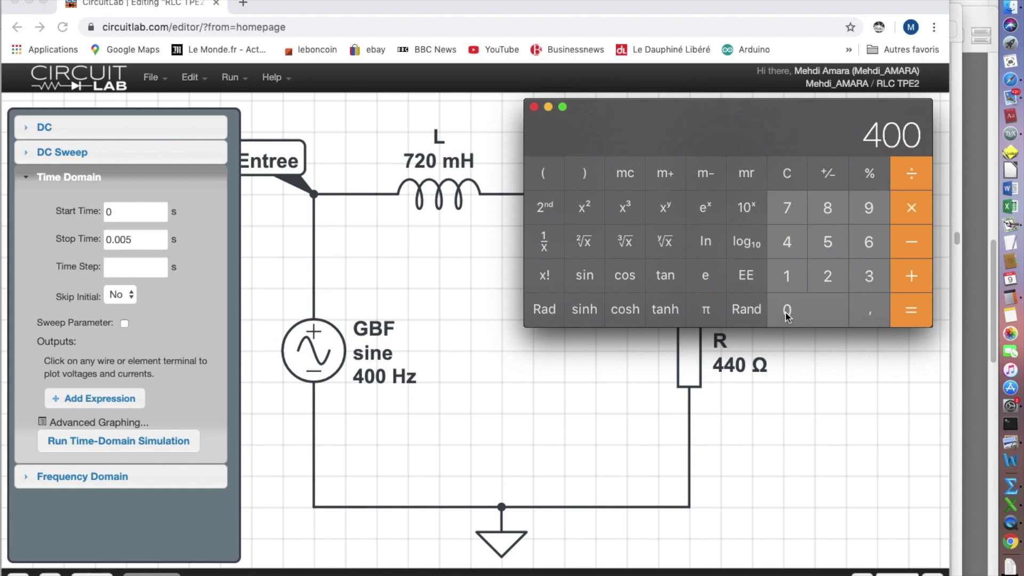
click(550, 249)
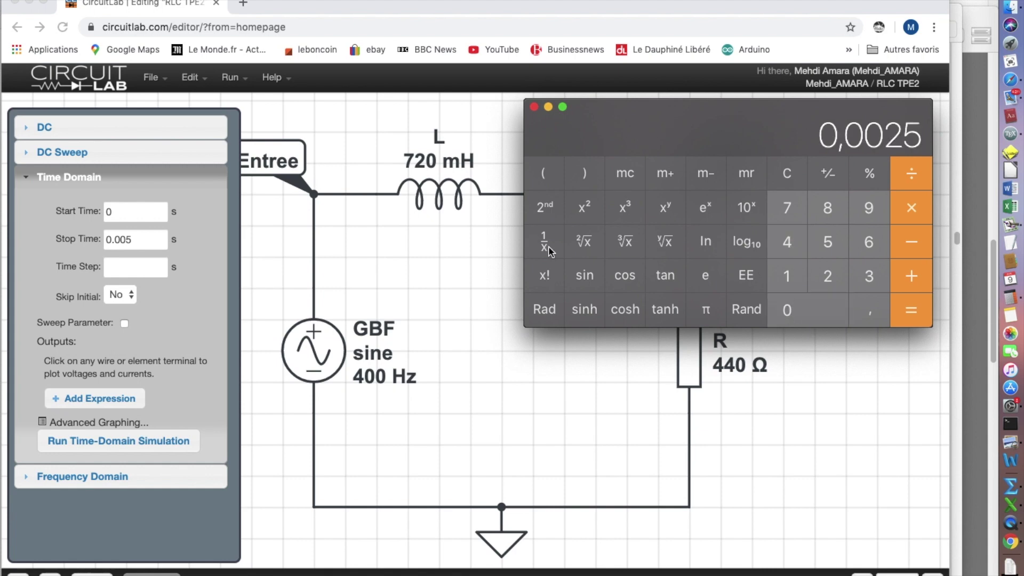
click(912, 210)
click(829, 277)
click(905, 315)
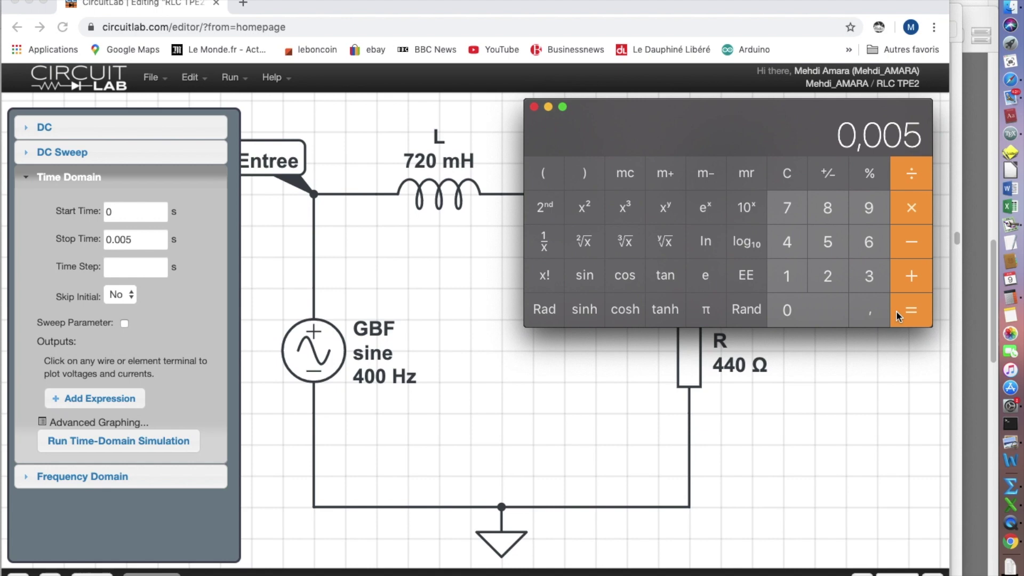
Back in CircuitLab, set the time-domain simulation's time step to 0.01 s.
click(123, 273)
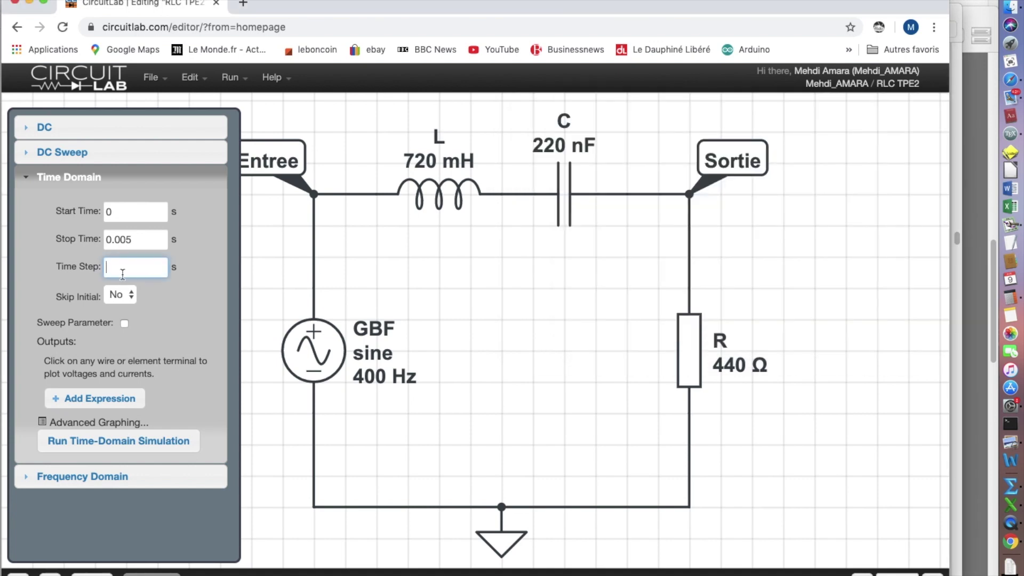
text(0)
key(BackSpace)
text(.01)
Add the Entree and Sortie node voltages as outputs, run the time-domain simulation and hide its plot.
click(315, 196)
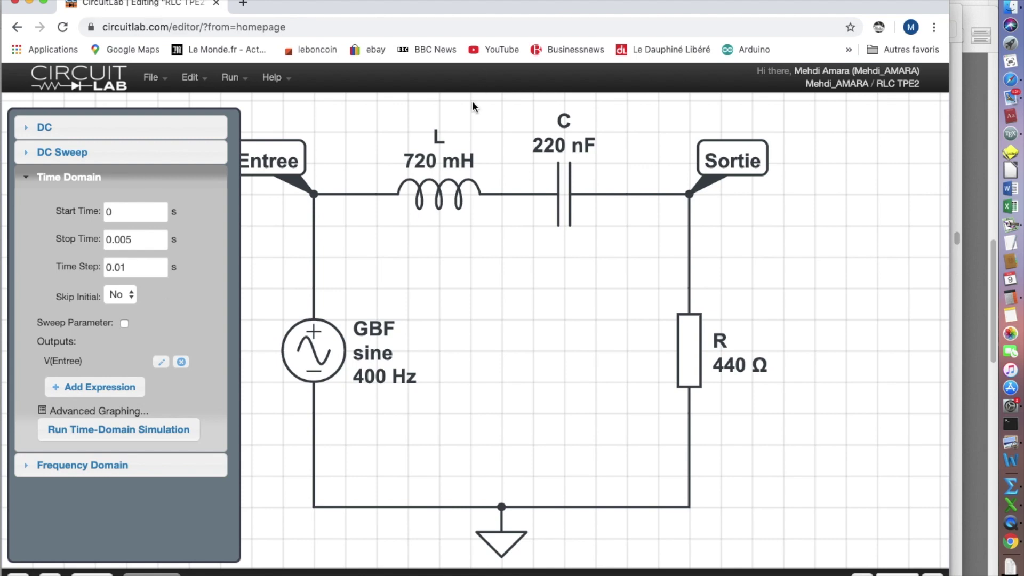
click(690, 195)
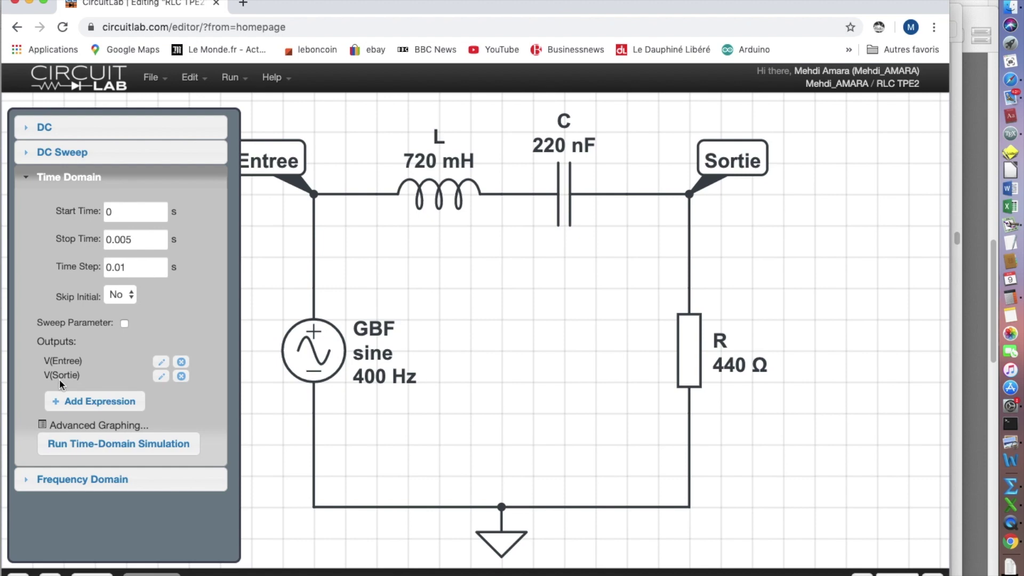
click(115, 448)
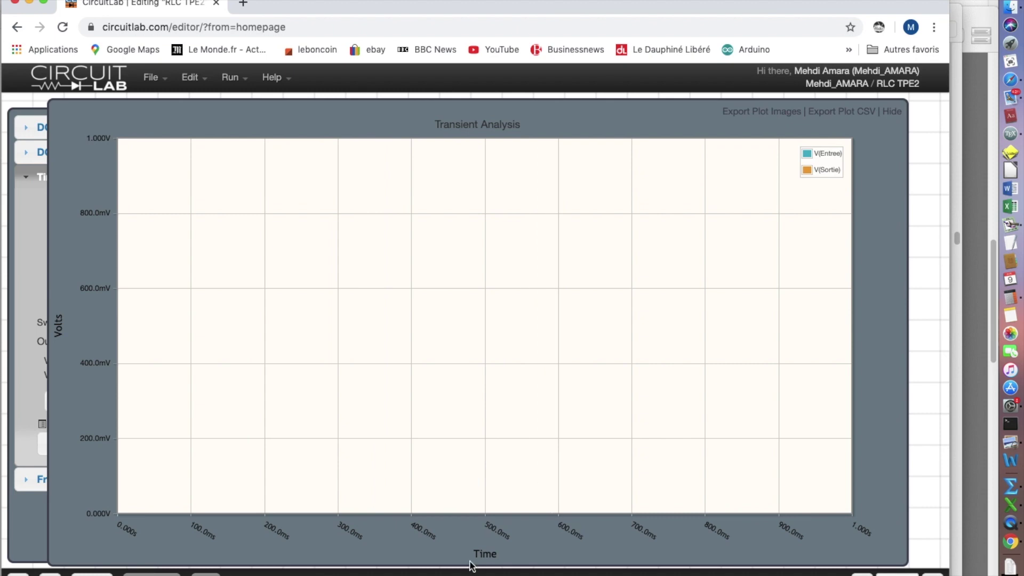
click(891, 121)
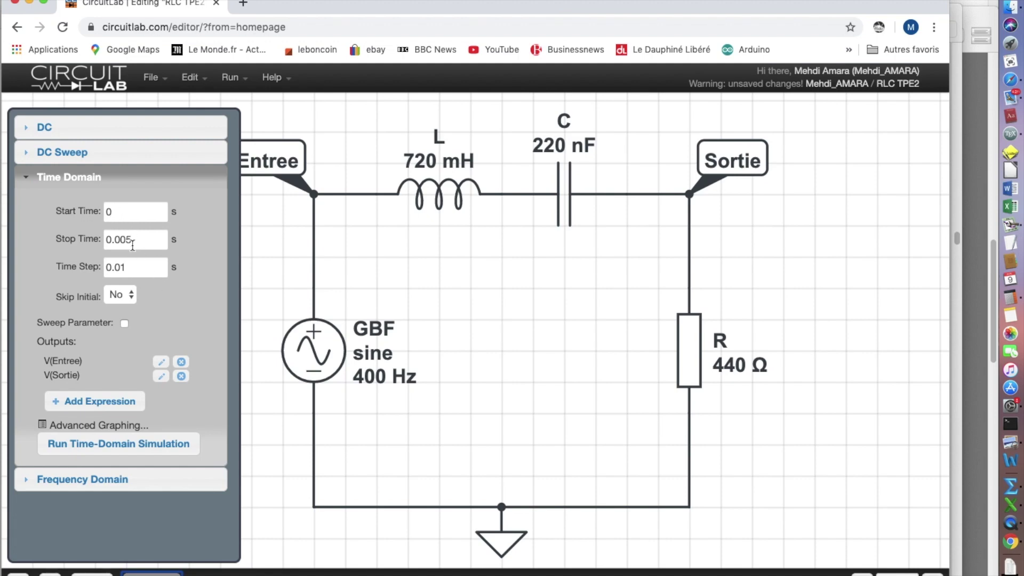
Set the time-domain simulation's start time to 0.005 s and its stop time to 0.01 s.
drag(137, 240, 117, 222)
click(117, 211)
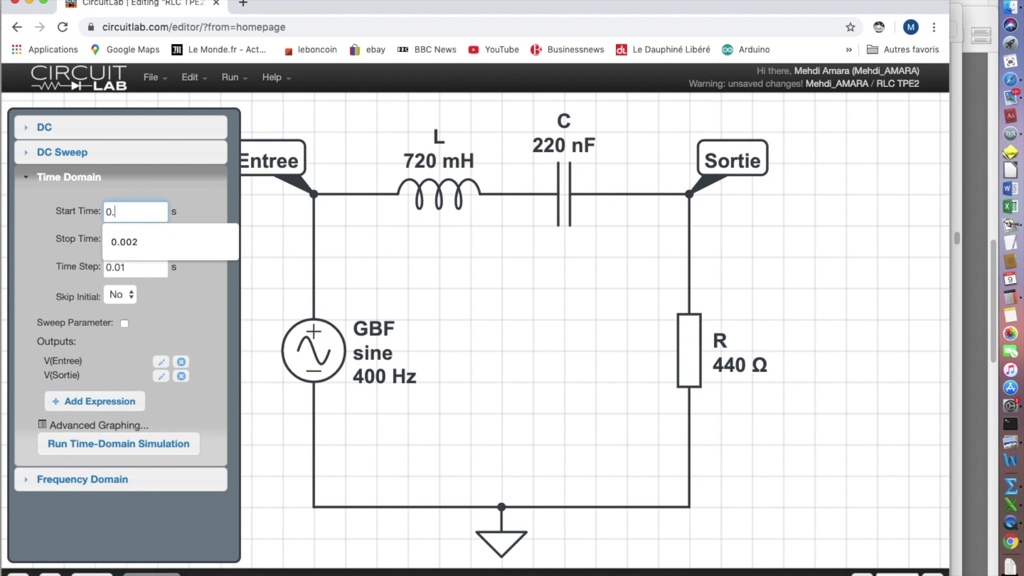
key(BackSpace)
text(.005)
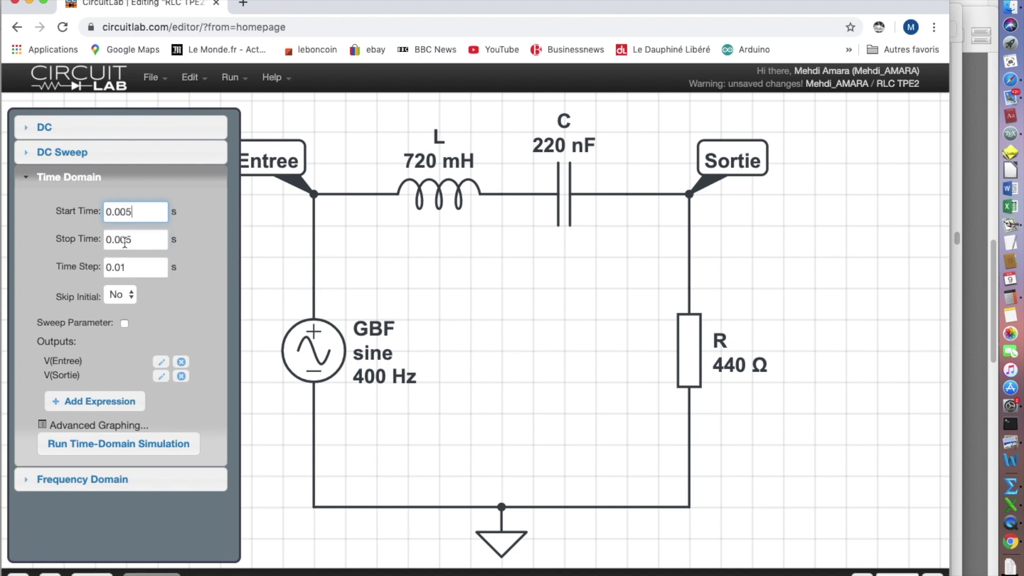
drag(120, 239, 131, 239)
text(1)
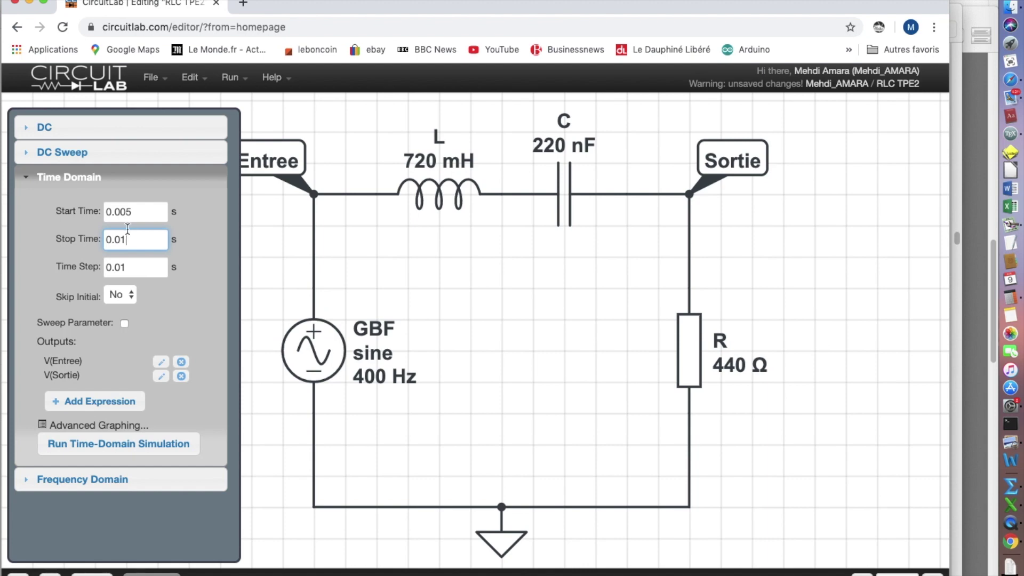
Set the time-domain simulation's time step to 0.00001 s.
click(123, 267)
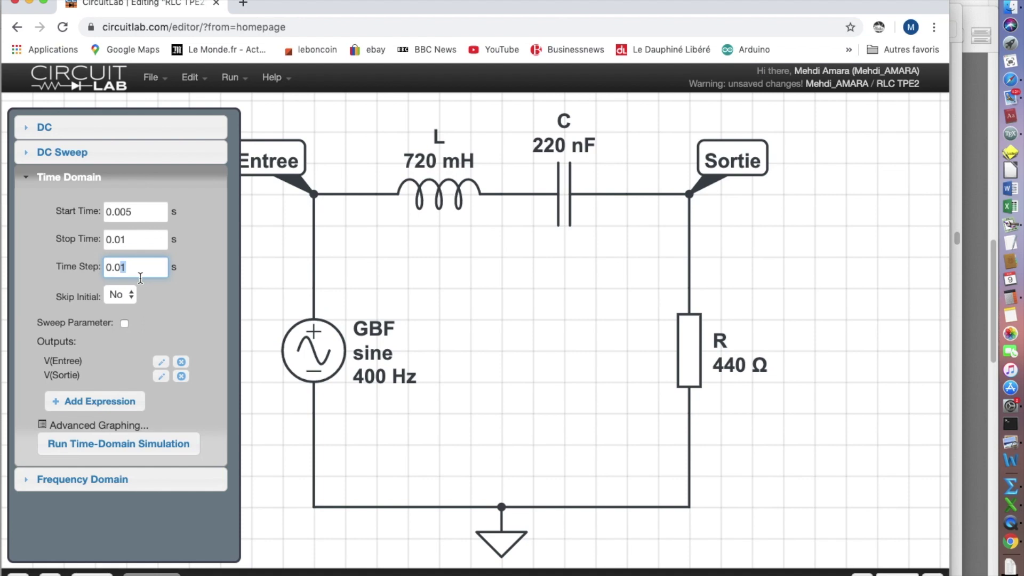
text(0)
text(00)
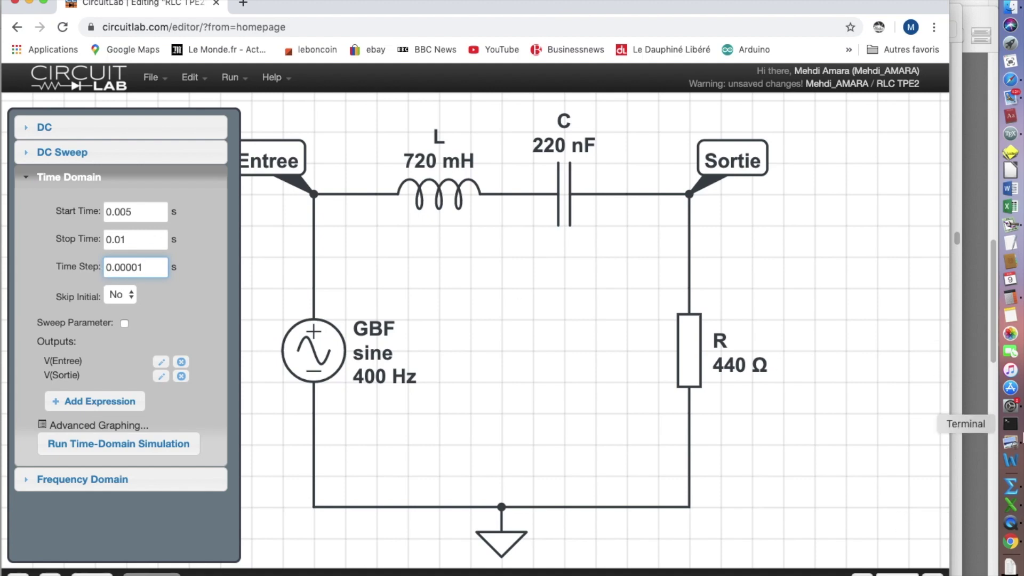
In Calculator, divide the displayed 0.005 by 500 to check the time step for 500 points.
click(1013, 304)
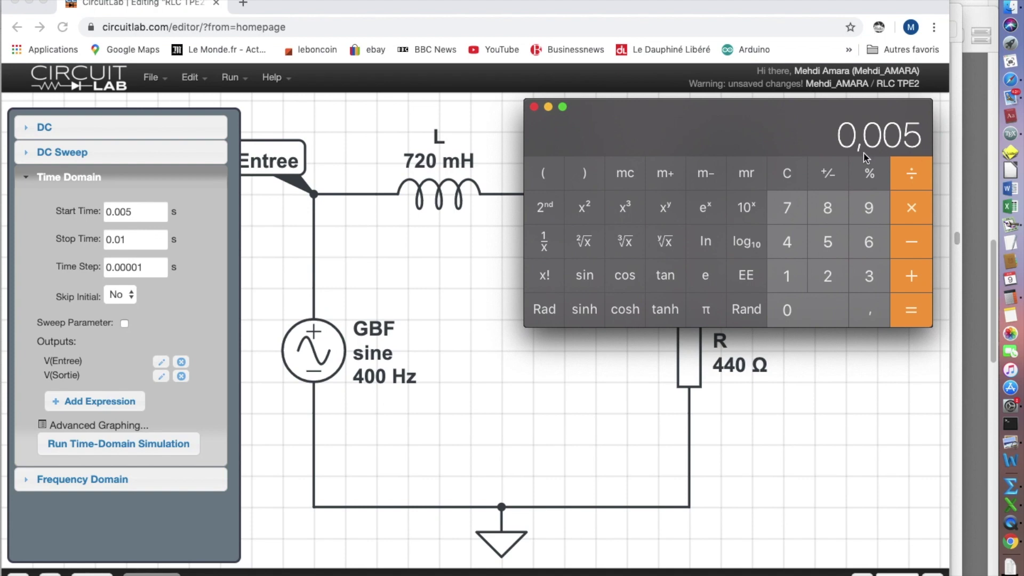
click(918, 180)
click(829, 247)
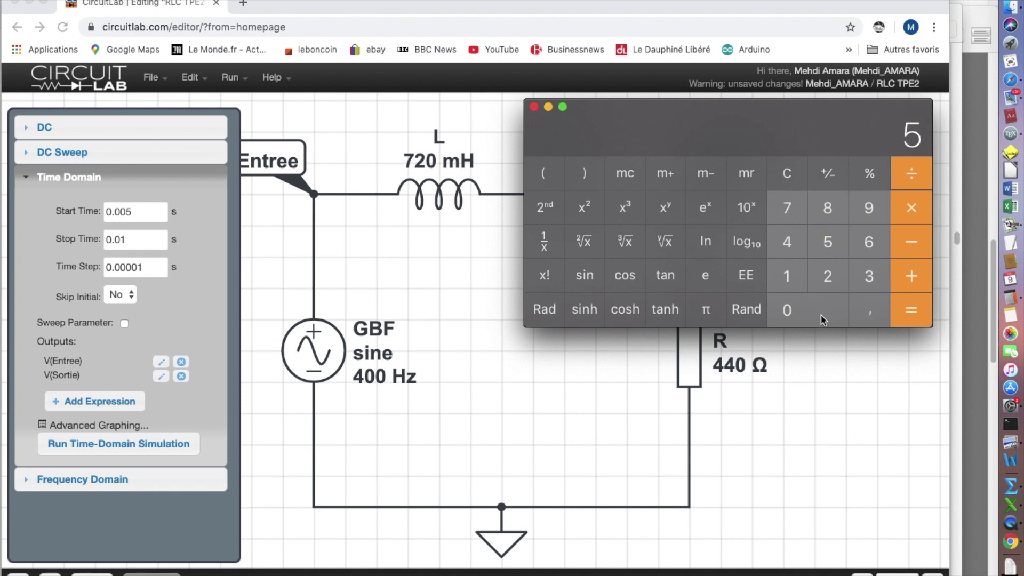
click(821, 315)
click(821, 315)
click(909, 311)
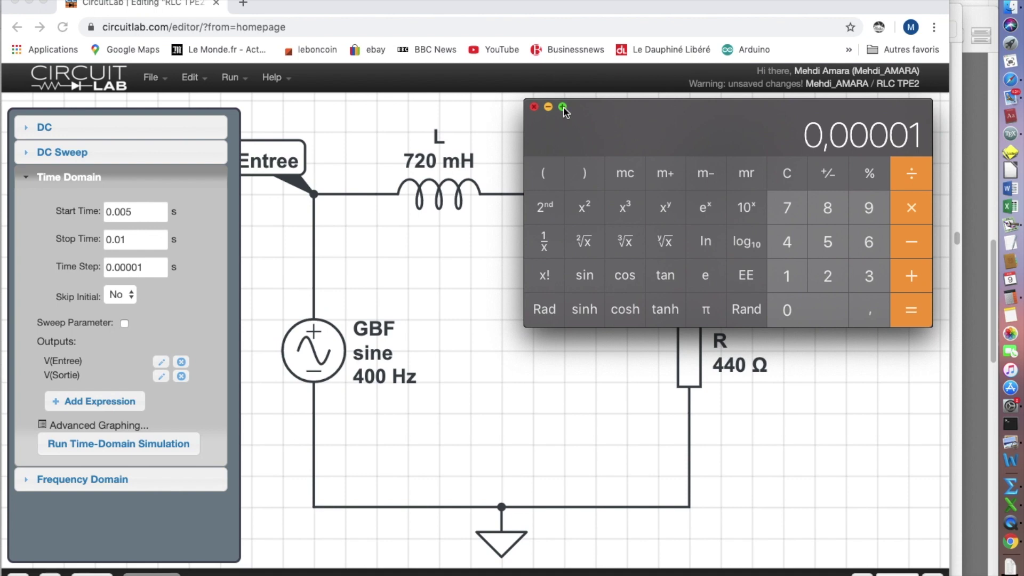
Back in CircuitLab, run the time-domain simulation and hide its plot after comparing the first Entree and Sortie peaks.
click(350, 152)
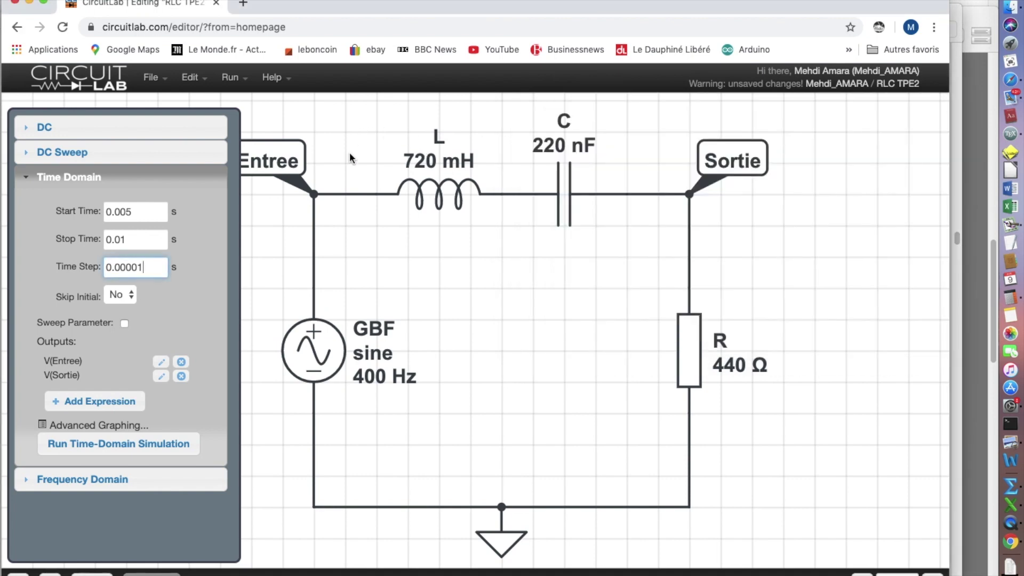
click(109, 447)
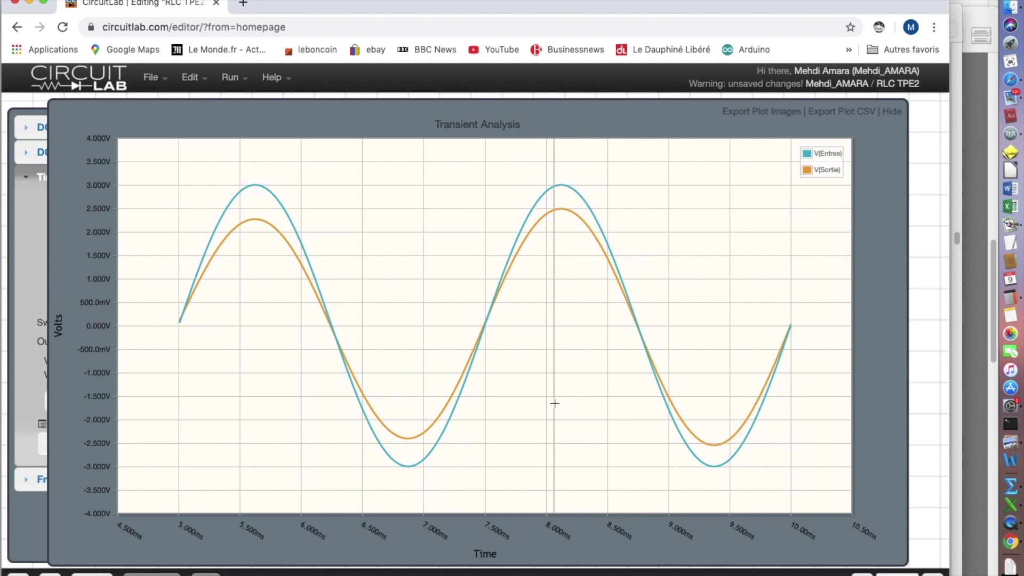
mouse_move(258, 220)
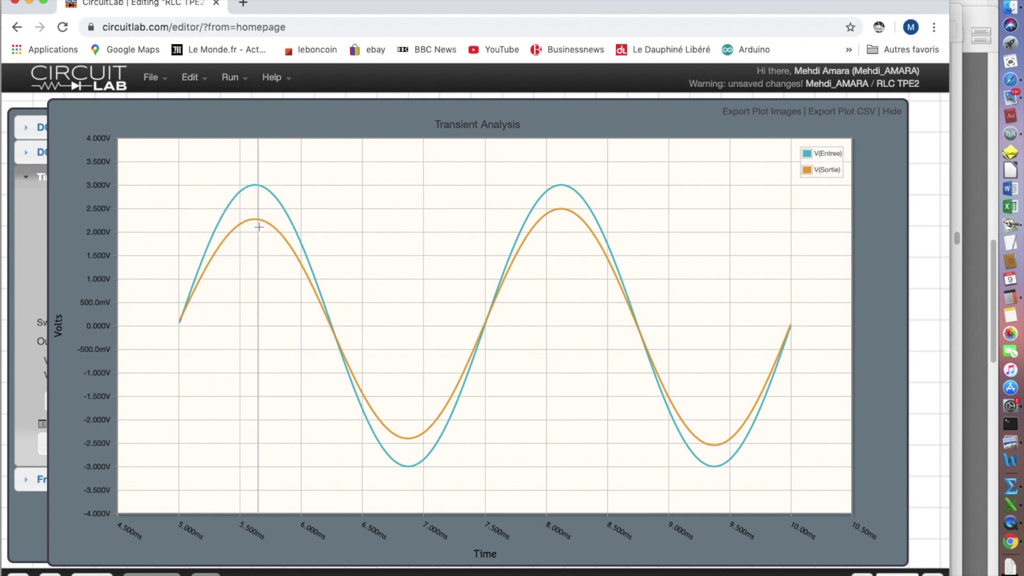
mouse_move(250, 185)
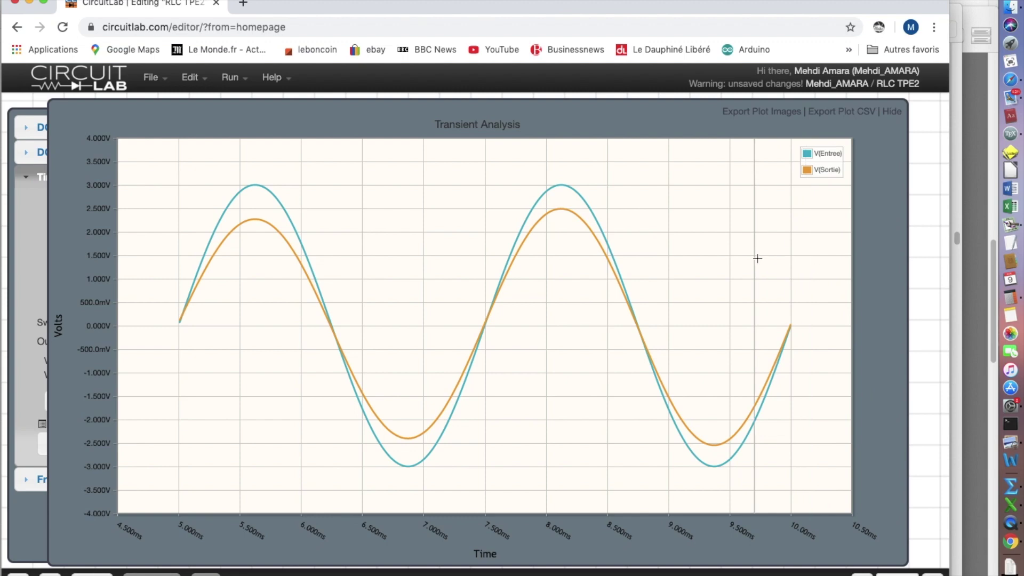
click(892, 112)
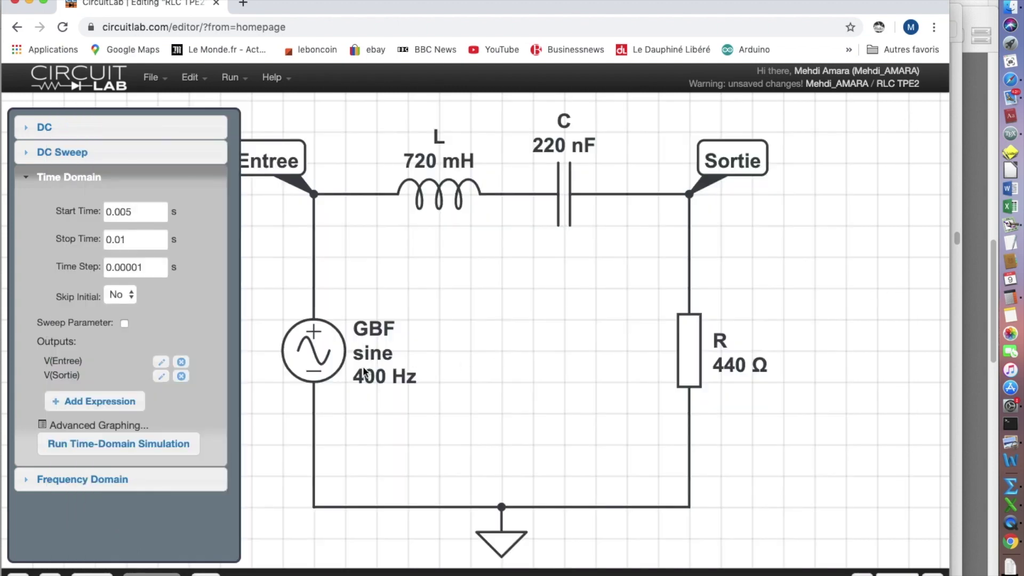
Set the GBF source's frequency to 450 Hz.
click(331, 361)
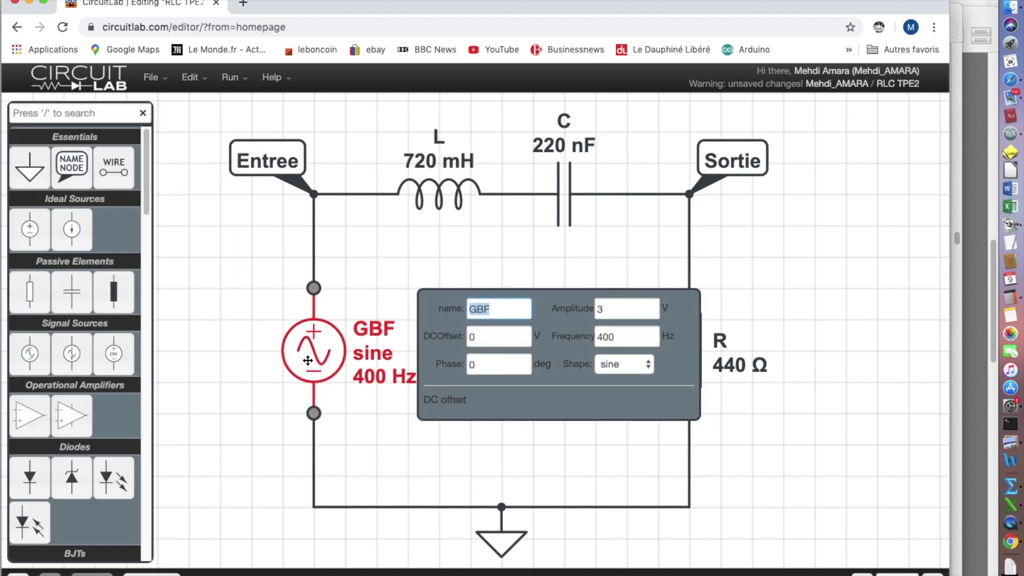
click(595, 338)
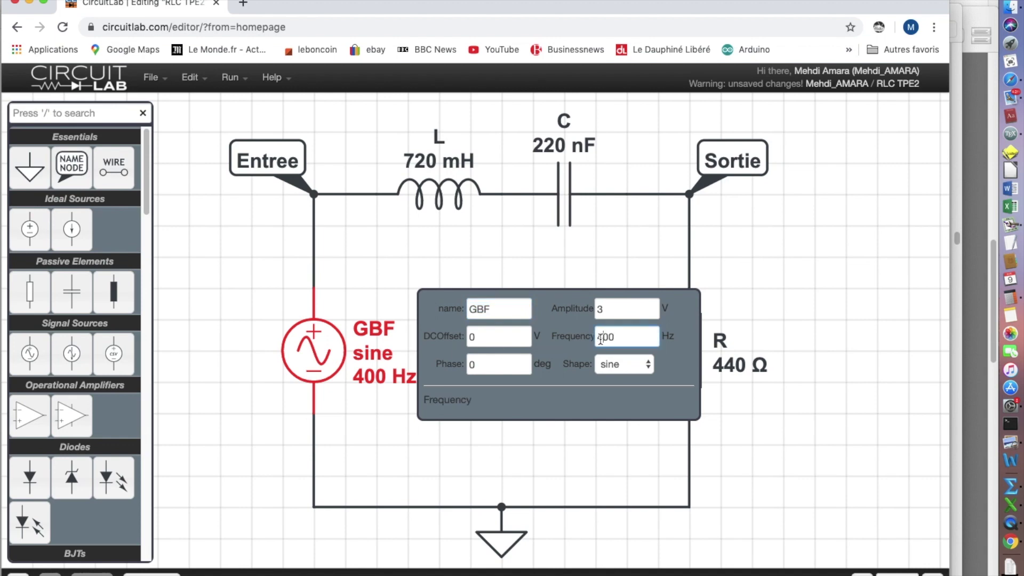
drag(617, 337, 597, 338)
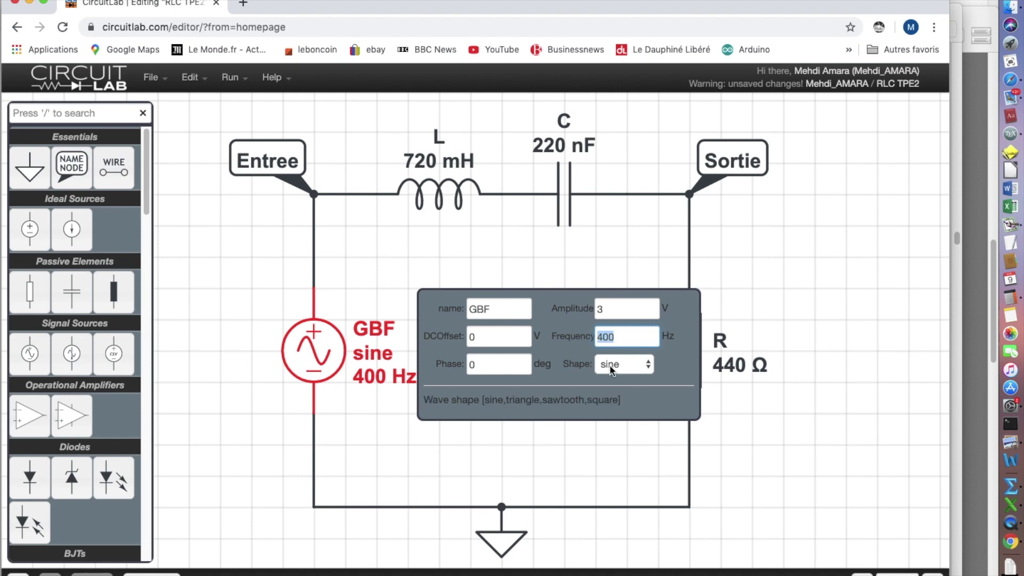
text(45)
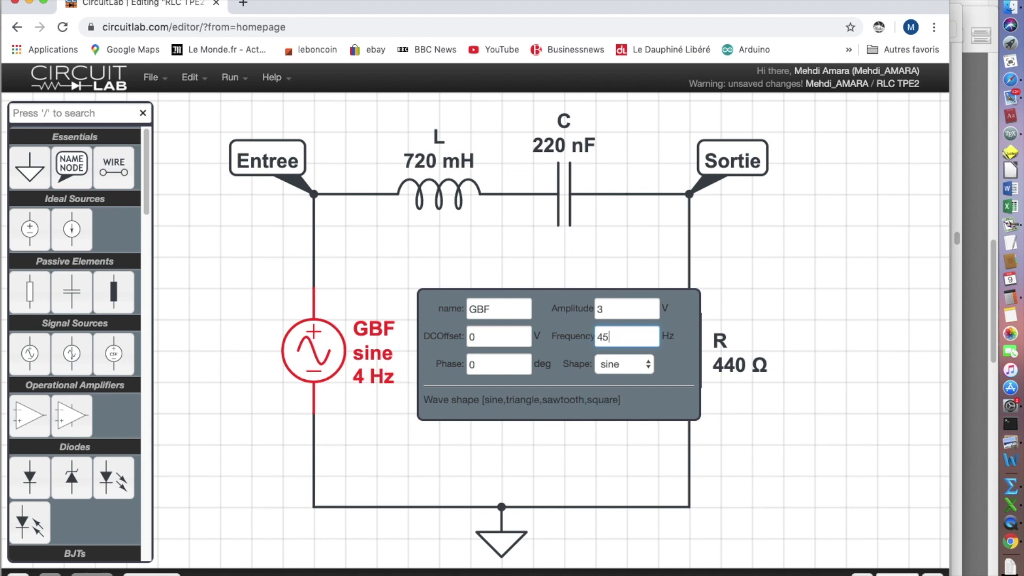
text(0)
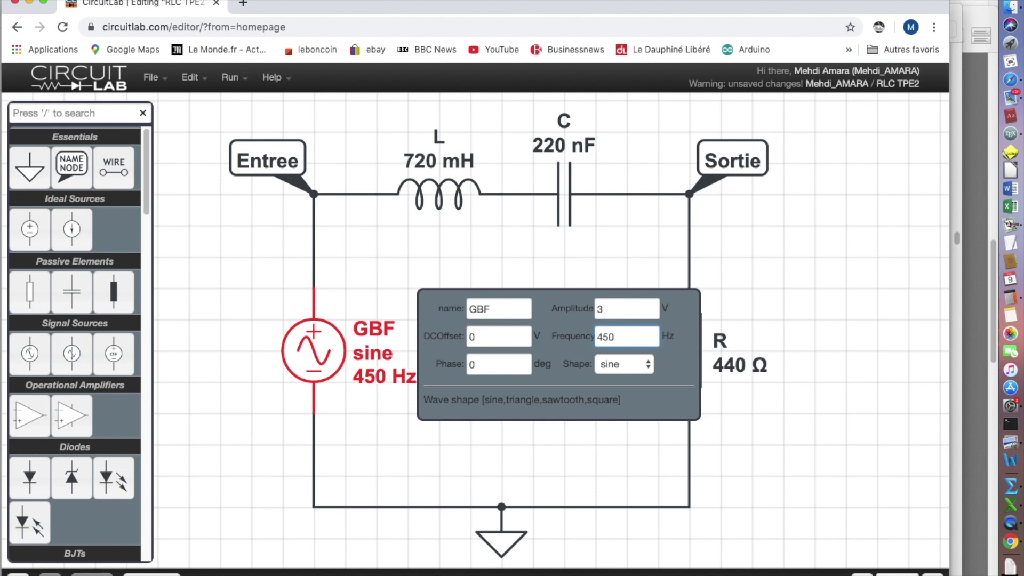
key(Return)
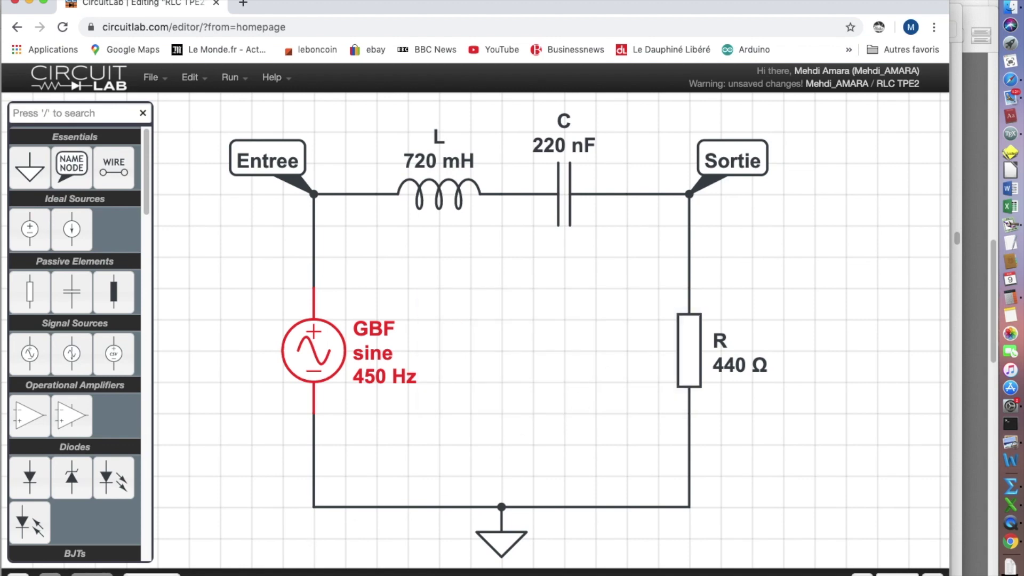
Rerun the time-domain simulation with the 450 Hz source and hide its plot after examining the Entree and Sortie curves.
click(152, 574)
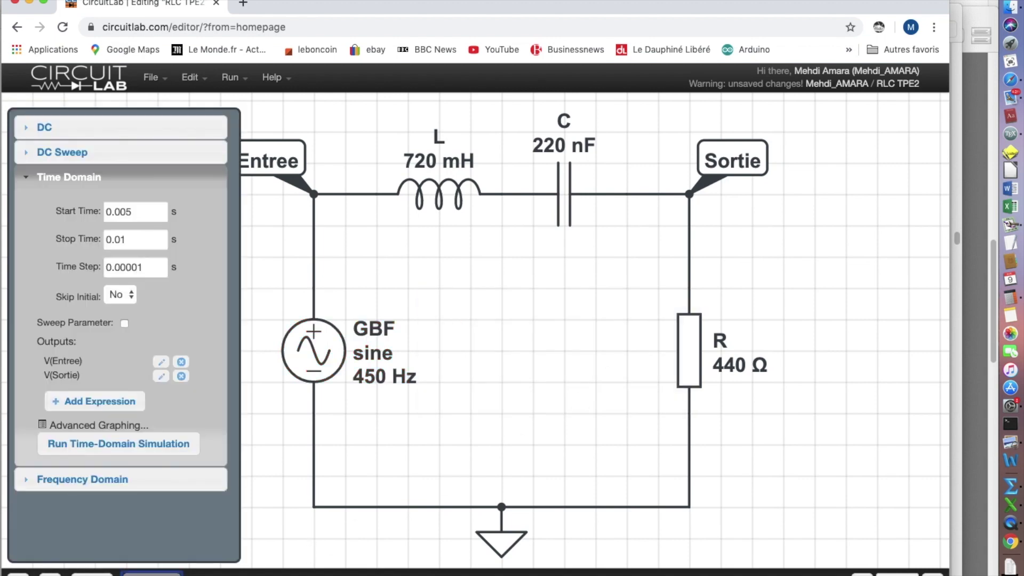
click(118, 444)
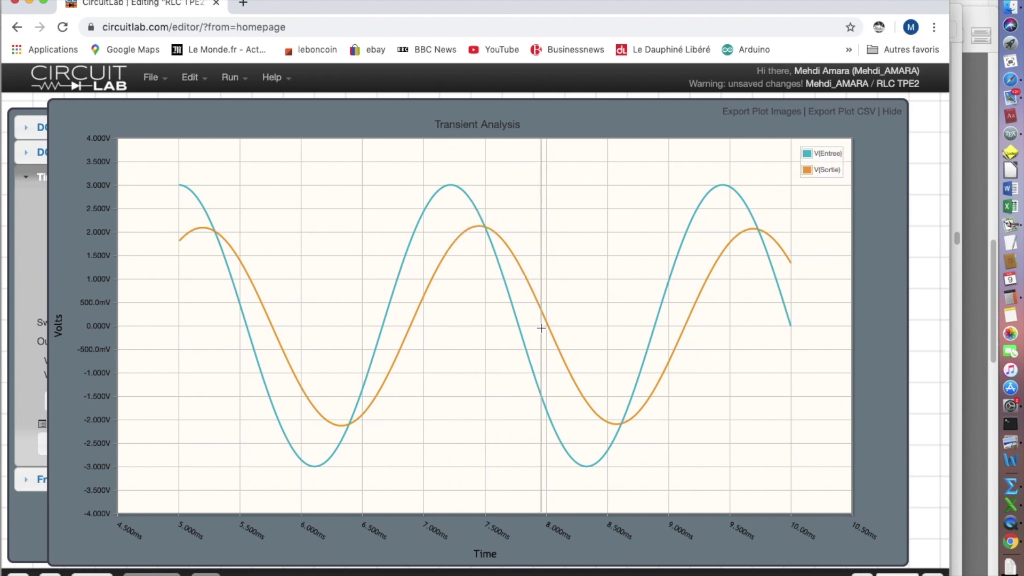
mouse_move(542, 326)
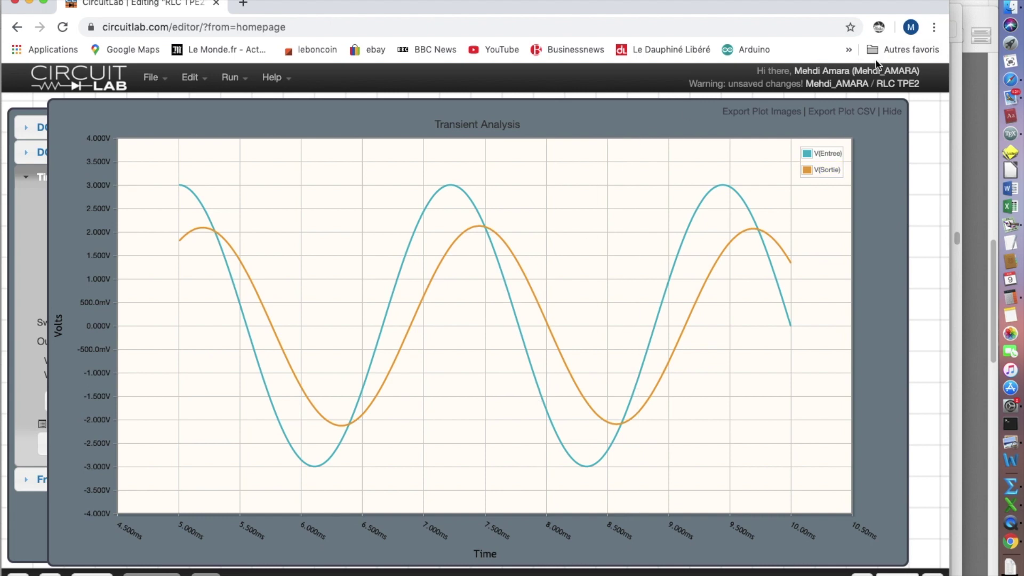
click(899, 115)
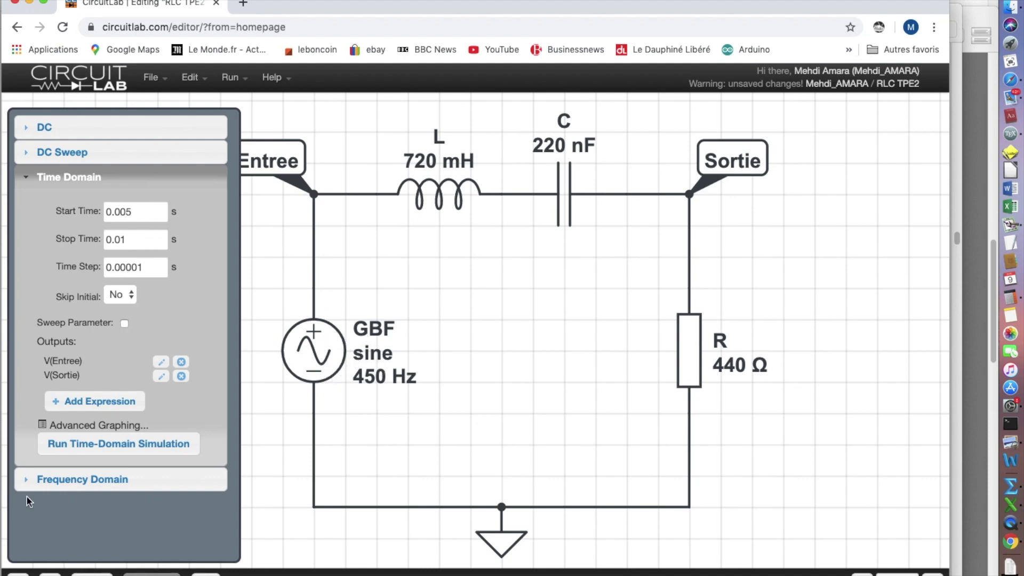
Set up a frequency-domain simulation with GBF as its input and a start frequency of 10 Hz.
click(53, 483)
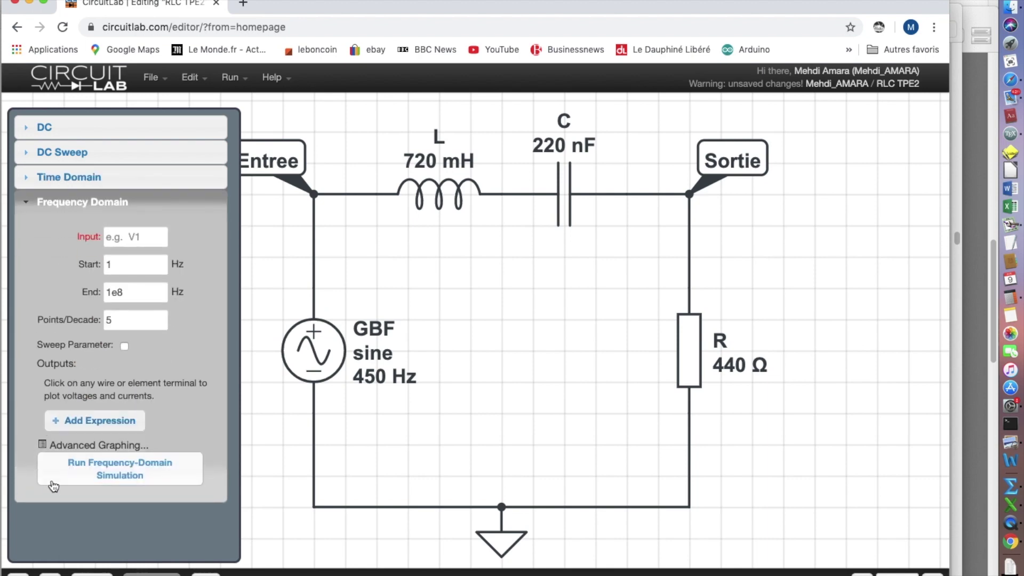
click(135, 237)
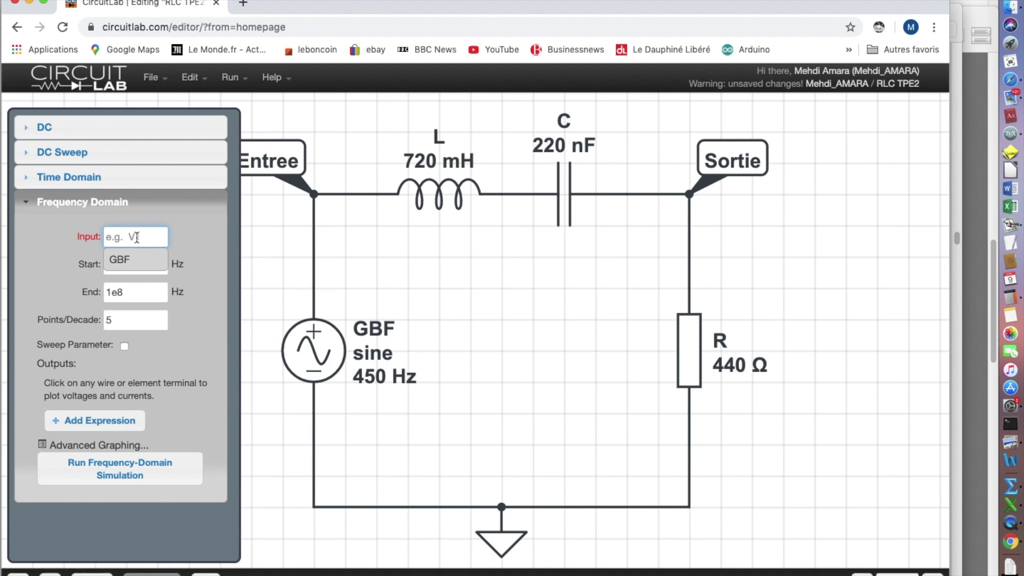
click(133, 260)
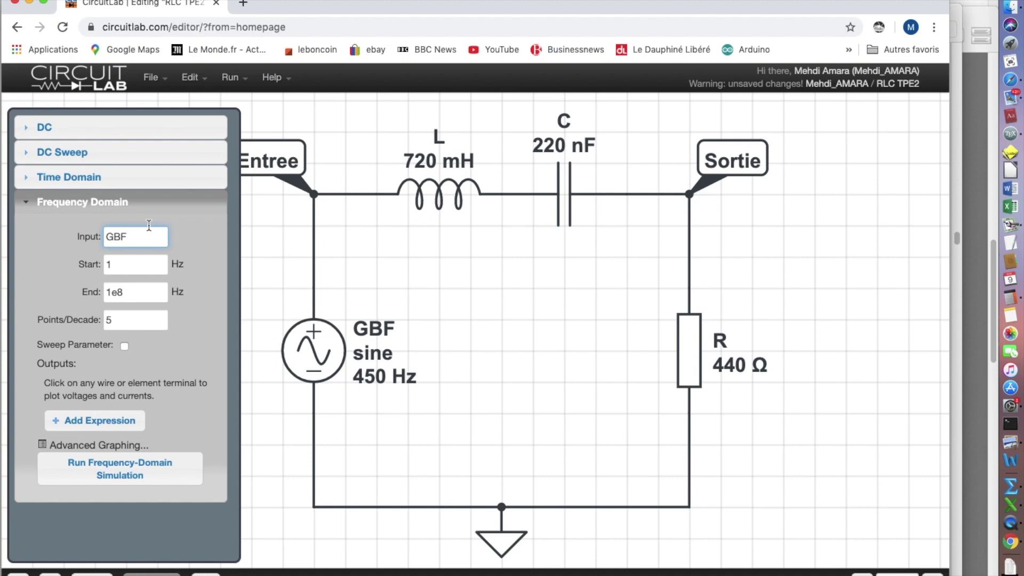
double_click(110, 265)
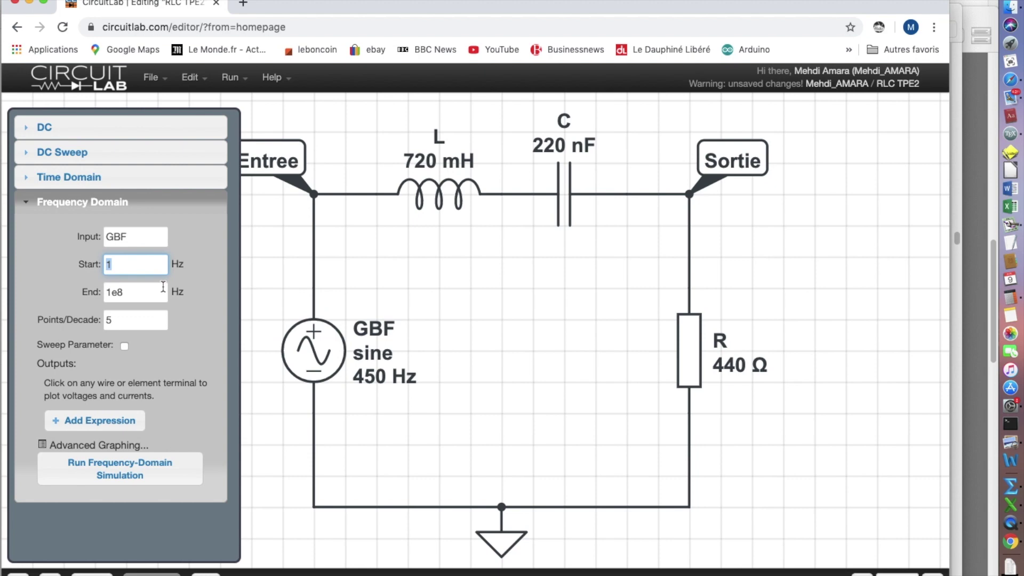
text(100)
mouse_move(127, 265)
mouse_down()
mouse_move(104, 265)
mouse_move(124, 266)
mouse_up()
click(128, 264)
key(BackSpace)
Set the frequency-domain simulation's end frequency to 10000 Hz and its resolution to 75 points per decade.
click(128, 295)
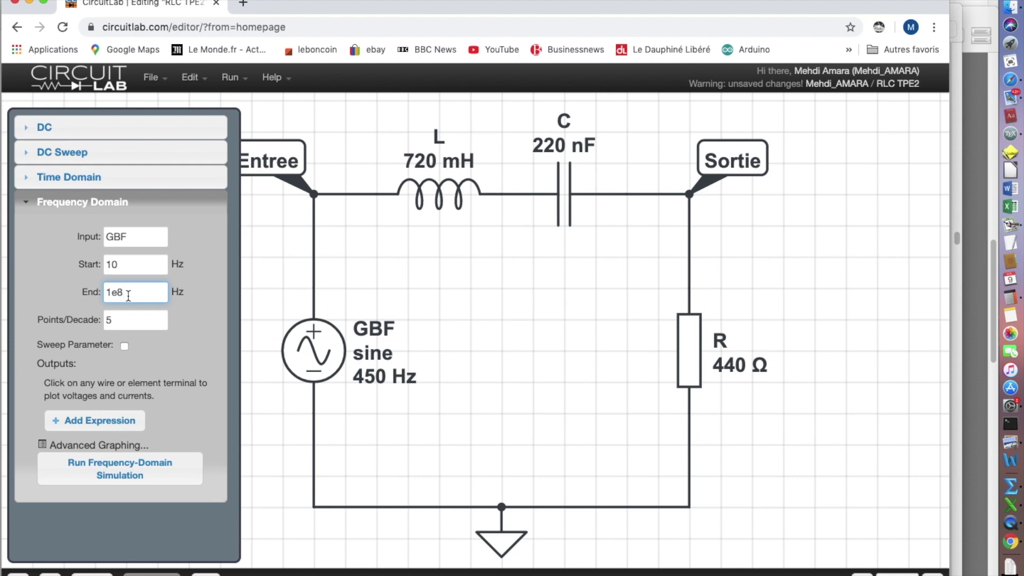
drag(129, 295, 89, 289)
click(136, 296)
drag(123, 292, 100, 295)
text(10000)
click(162, 320)
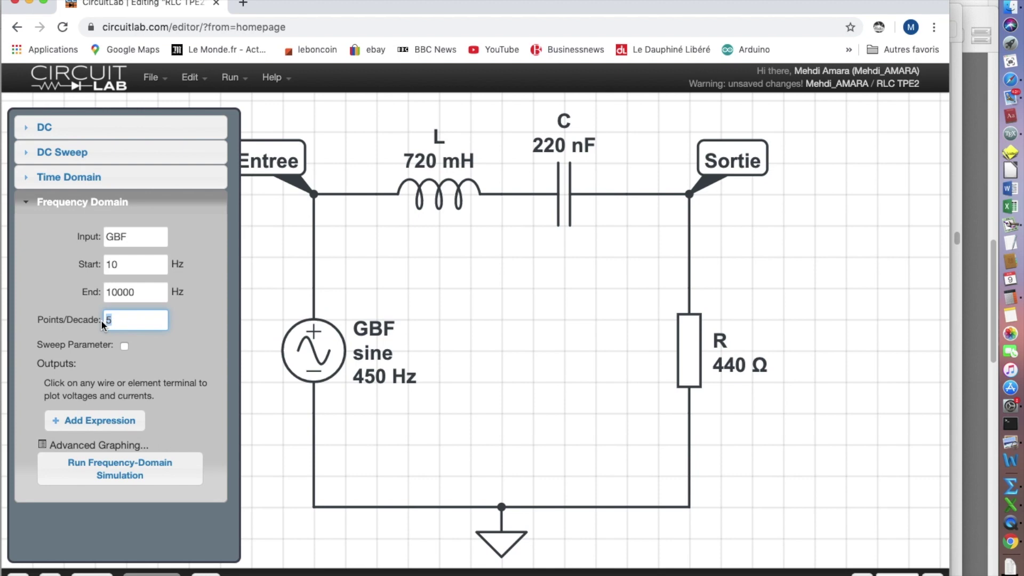
text(75)
Add the Sortie node's magnitude and phase as outputs and run the frequency-domain simulation.
click(701, 195)
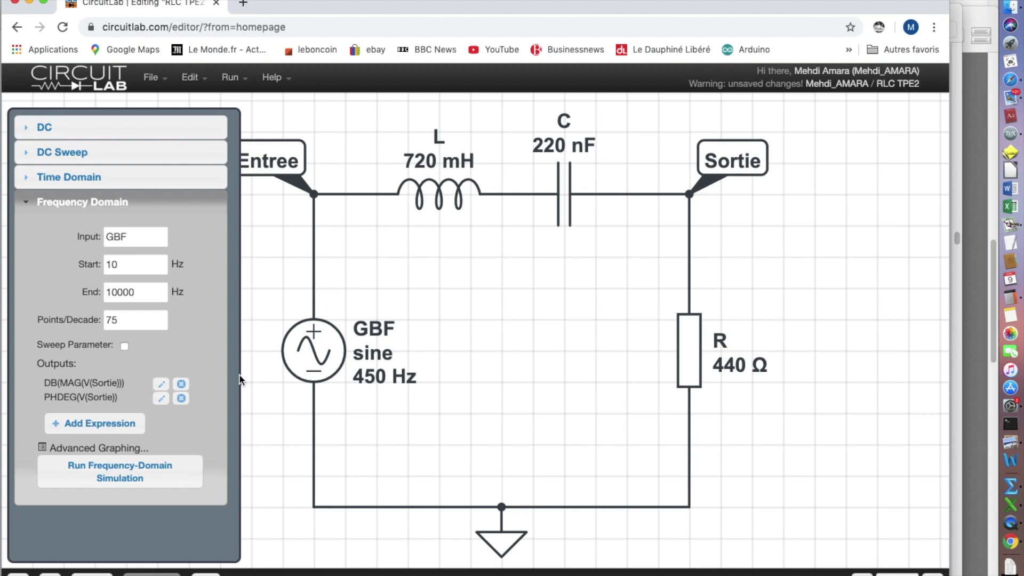
click(122, 476)
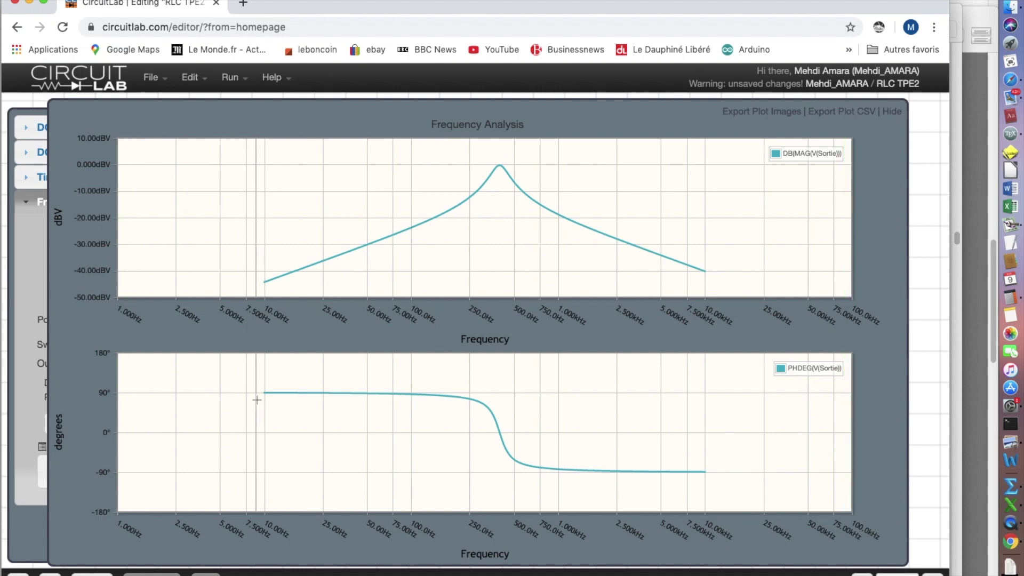
mouse_move(322, 392)
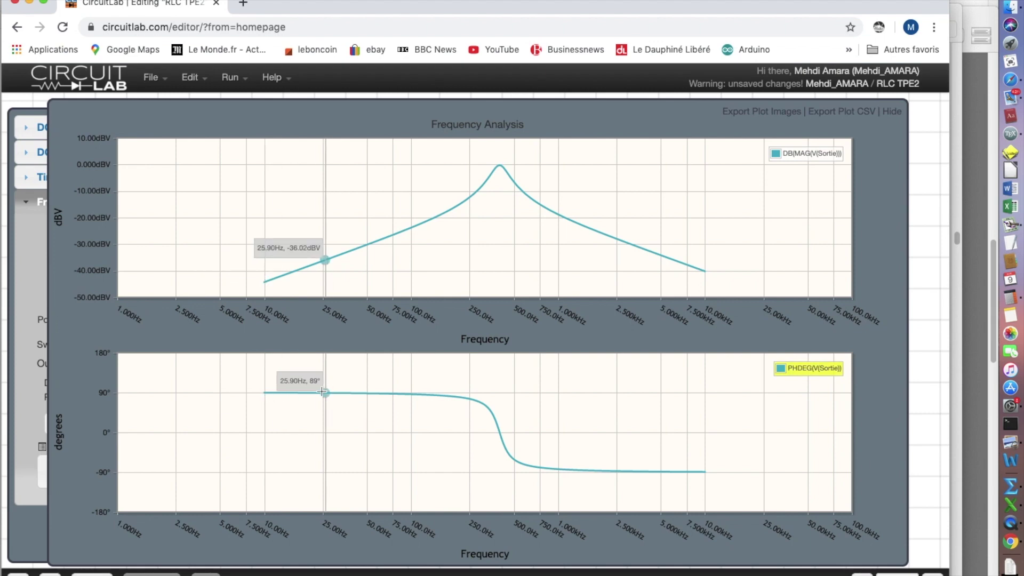